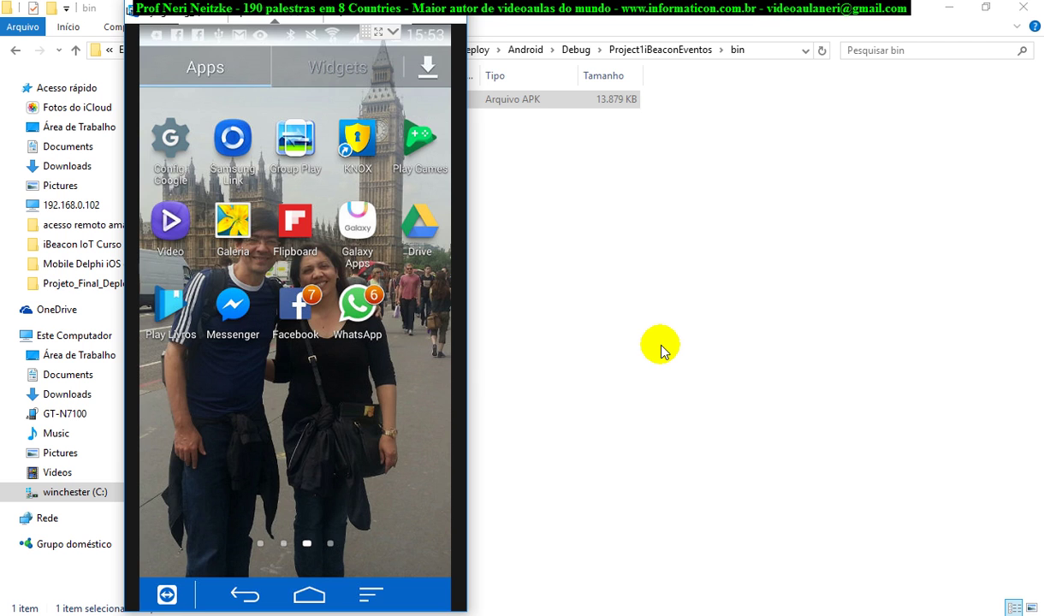
- Switch to Chrome and bring up the Google Play Developer Console page
left_click(609, 243)
left_click(479, 99)
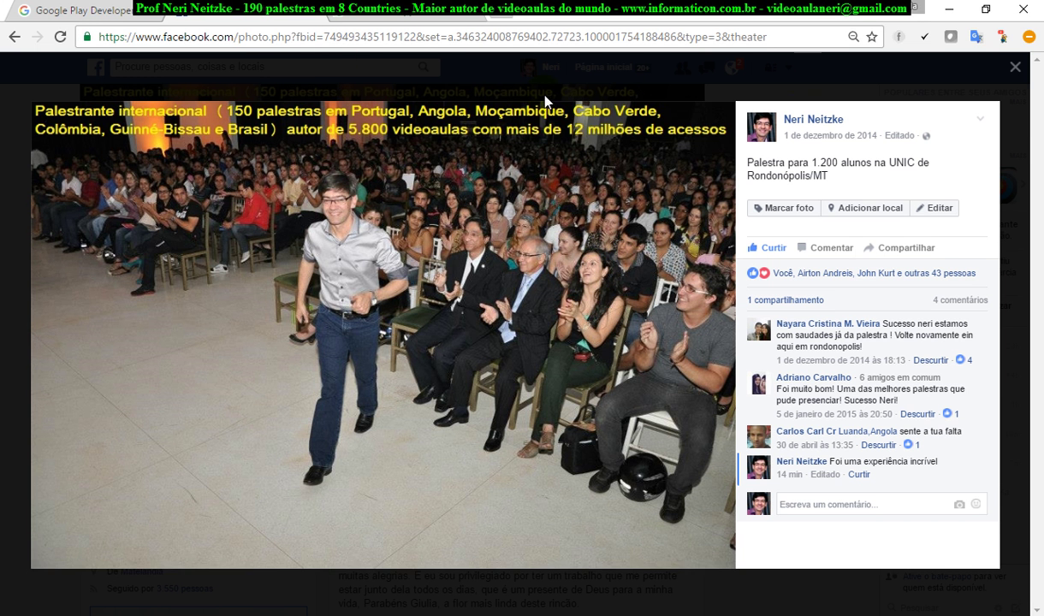
left_click(73, 11)
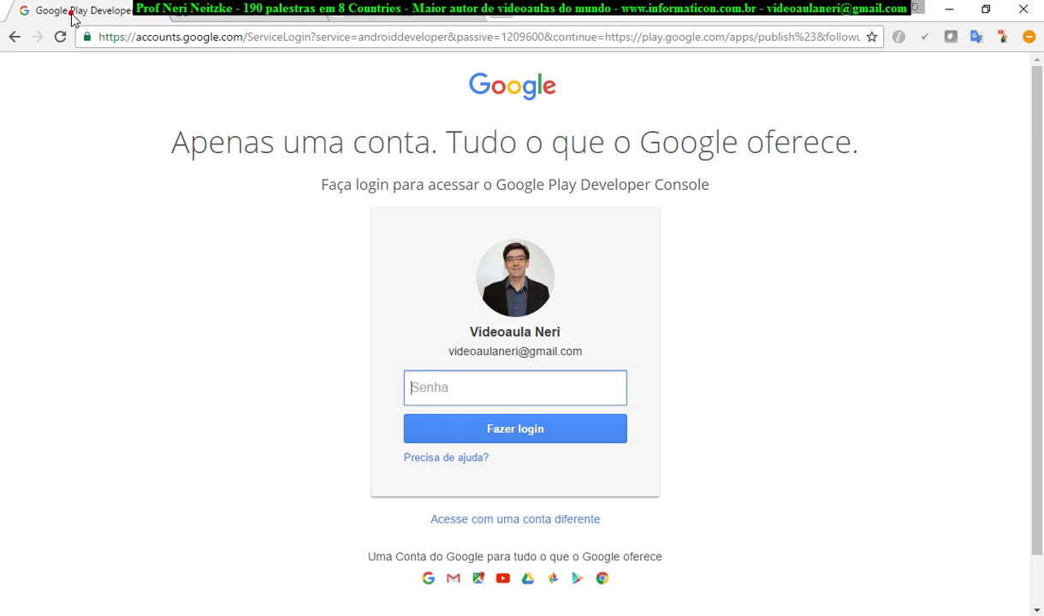
left_click(235, 37)
type("glo")
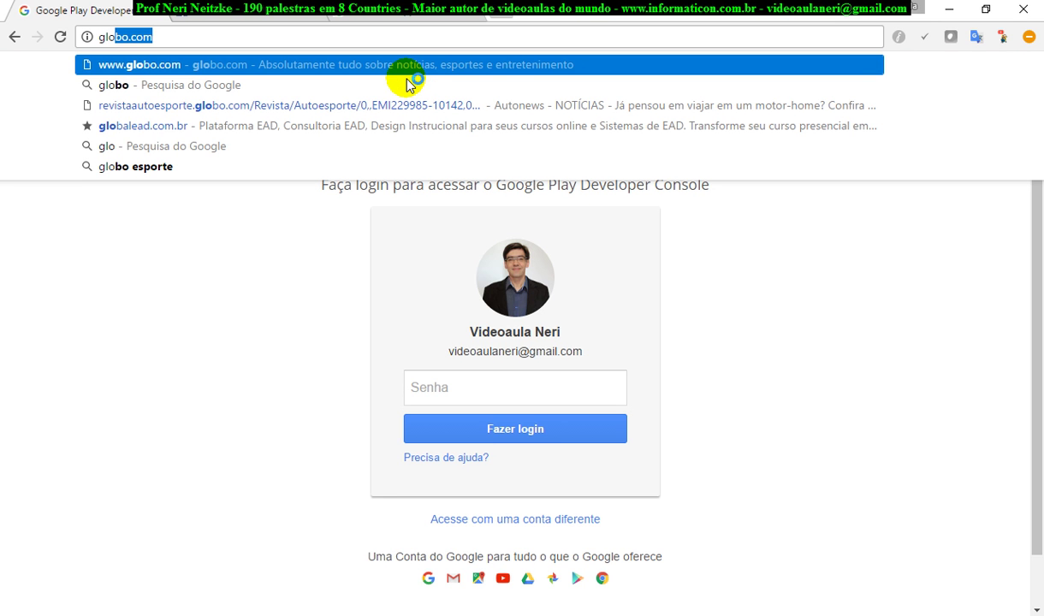
key("BackSpace")
key("BackSpace")
key("BackSpace")
key("BackSpace")
type("goo")
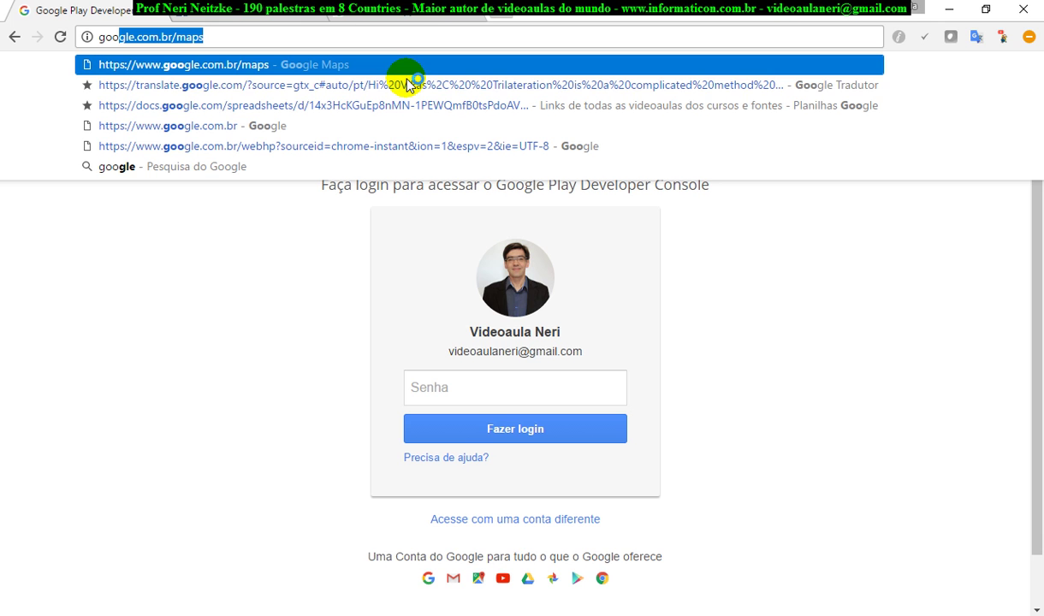
key("BackSpace")
key("BackSpace")
key("BackSpace")
key("BackSpace")
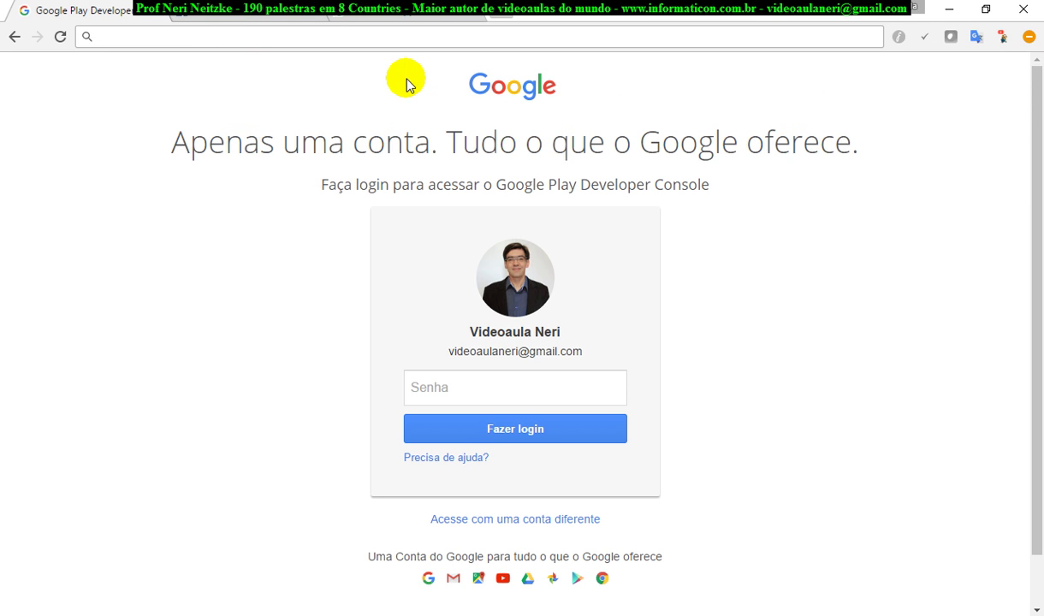
- Go to play.google.com/apps/publish in the browser
type("play")
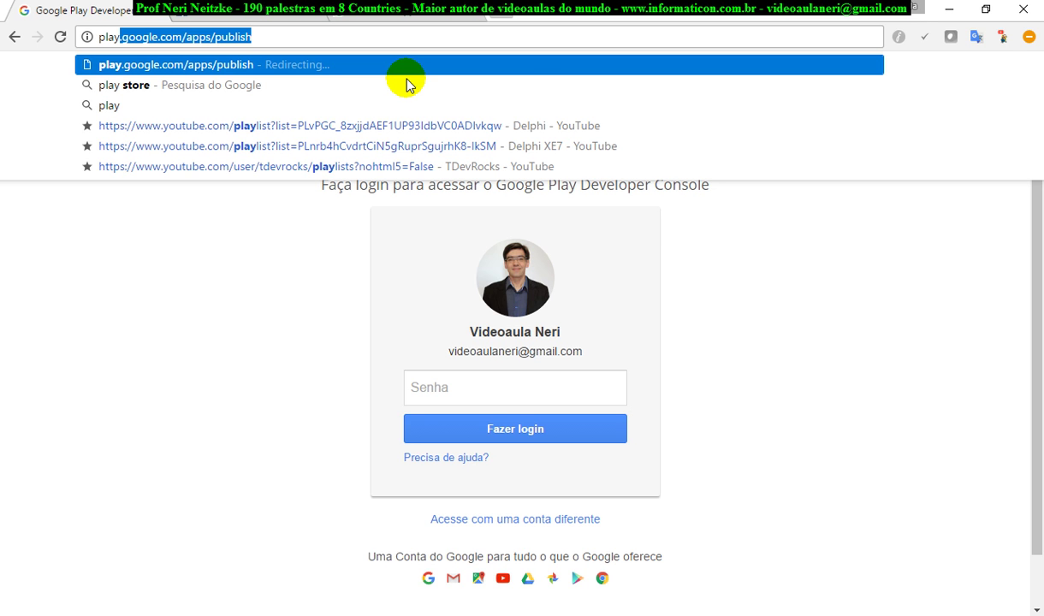
key("Return")
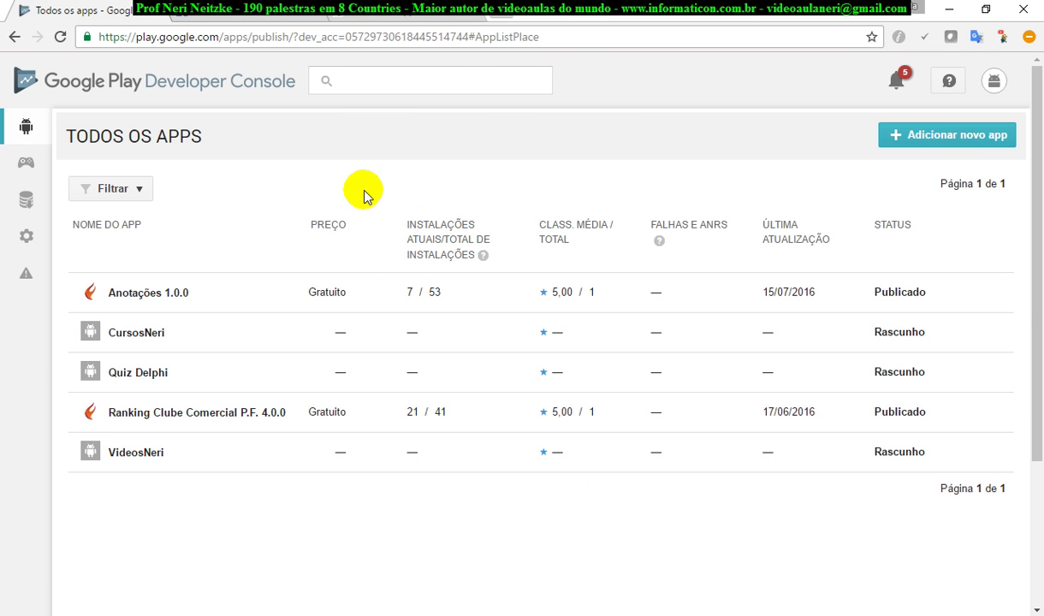
- Add a new app titled "Eventos com iBeacon prof Neri" in Português (Brasil) – pt-BR, starting with the APK upload, and dismiss the release-management notice
left_click(979, 137)
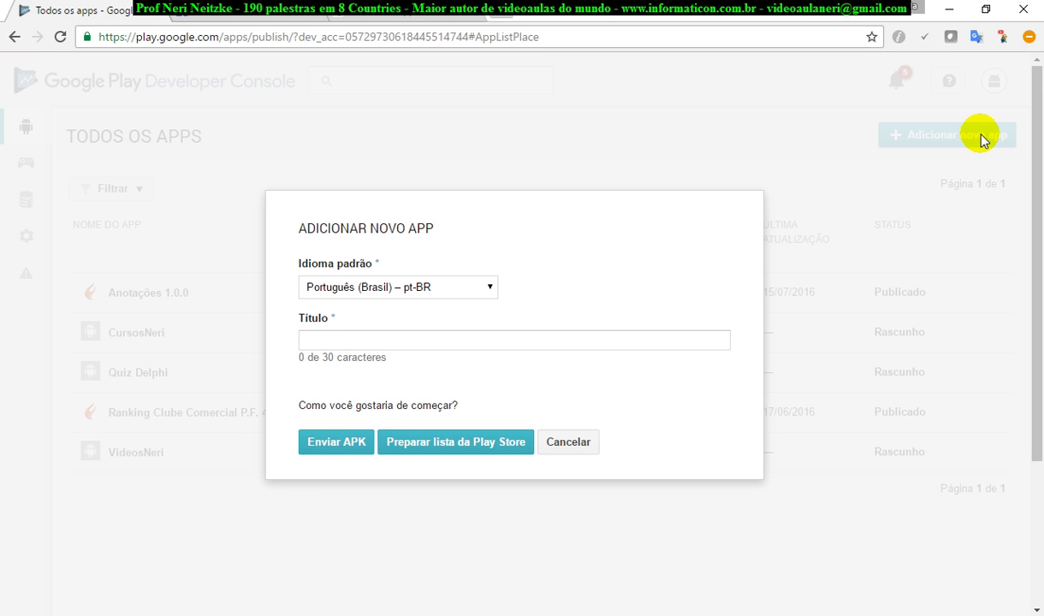
left_click(481, 286)
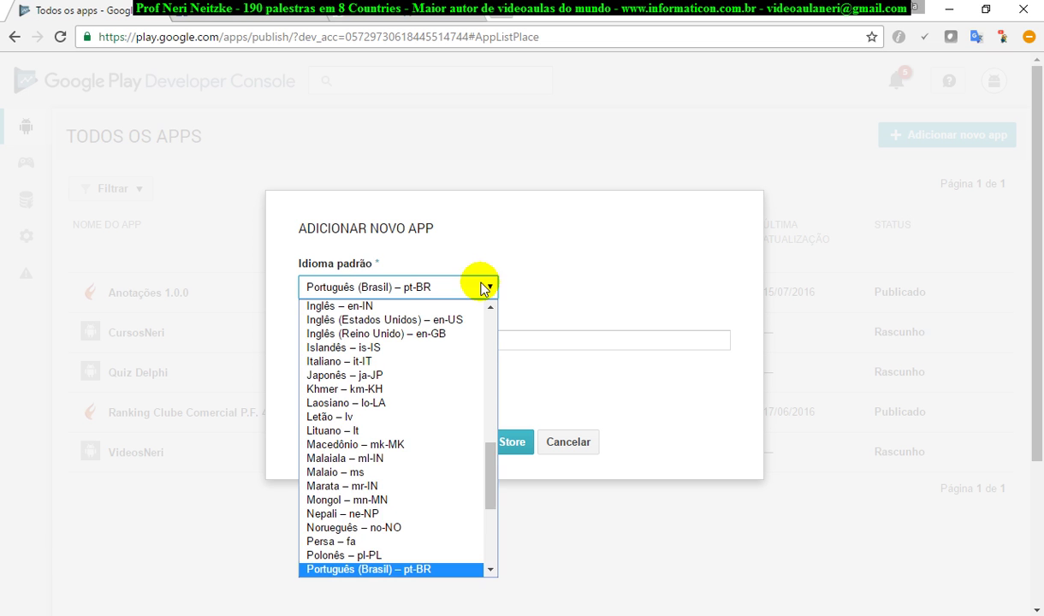
left_click(481, 286)
left_click(415, 336)
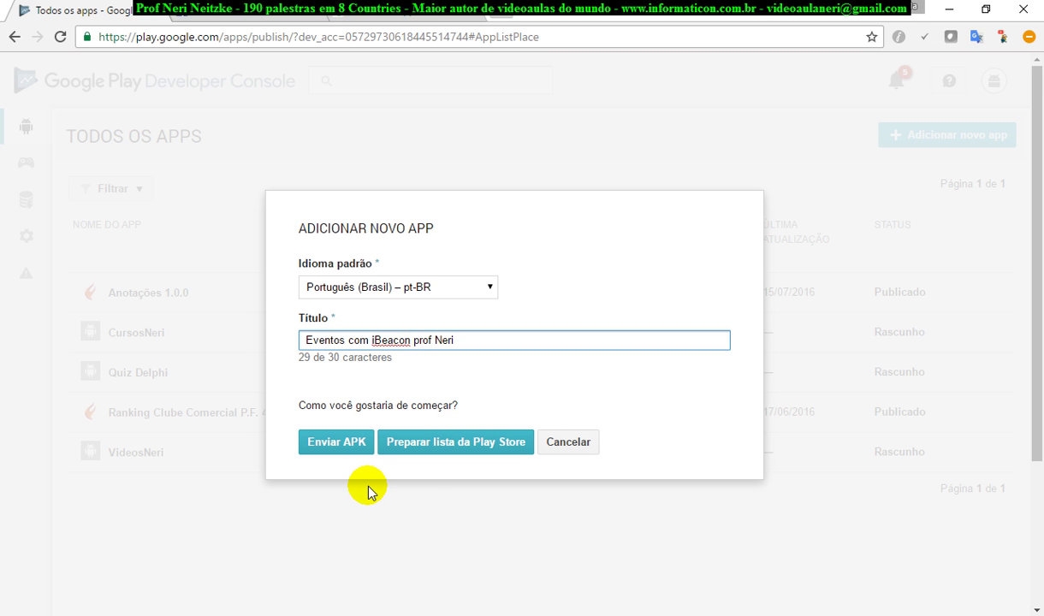
left_click(345, 445)
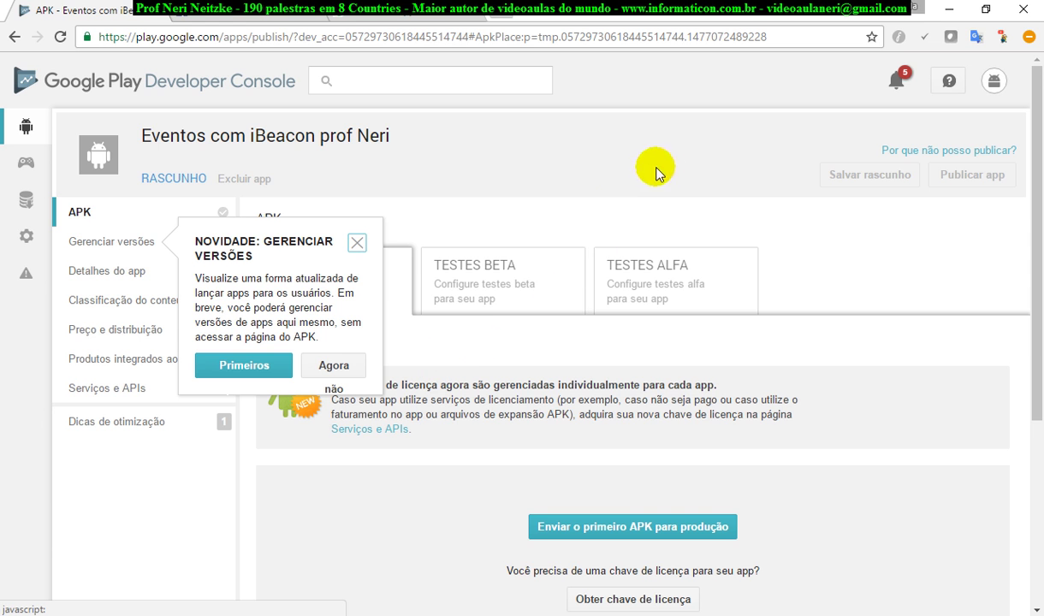
left_click(358, 247)
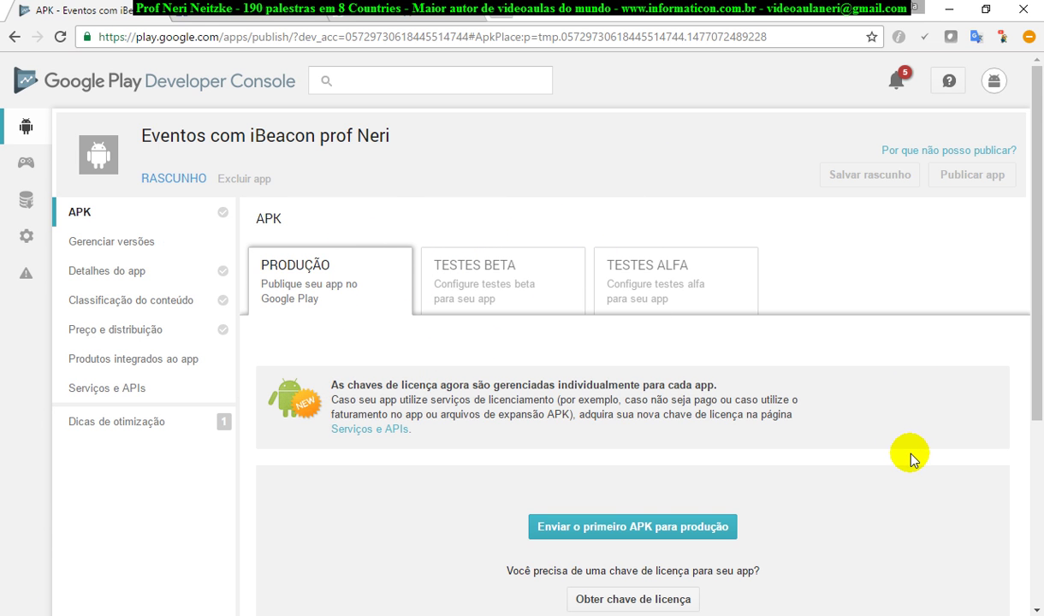
- Obtain the app's license key and copy the entire key to the clipboard
scroll(909, 458, "down", 1)
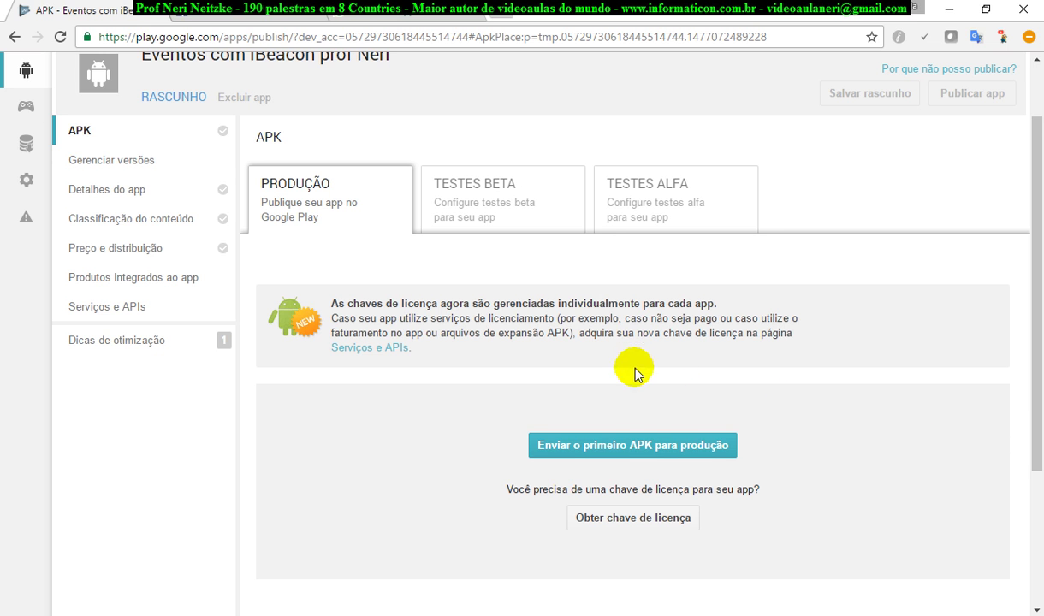
left_click(636, 524)
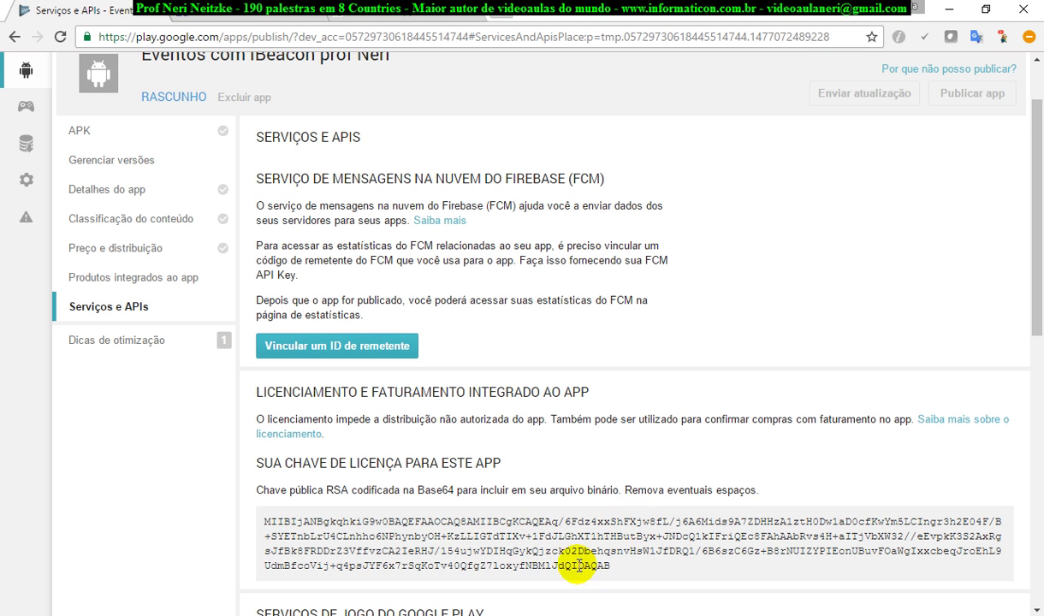
left_click_drag(610, 566, 262, 519)
right_click(390, 534)
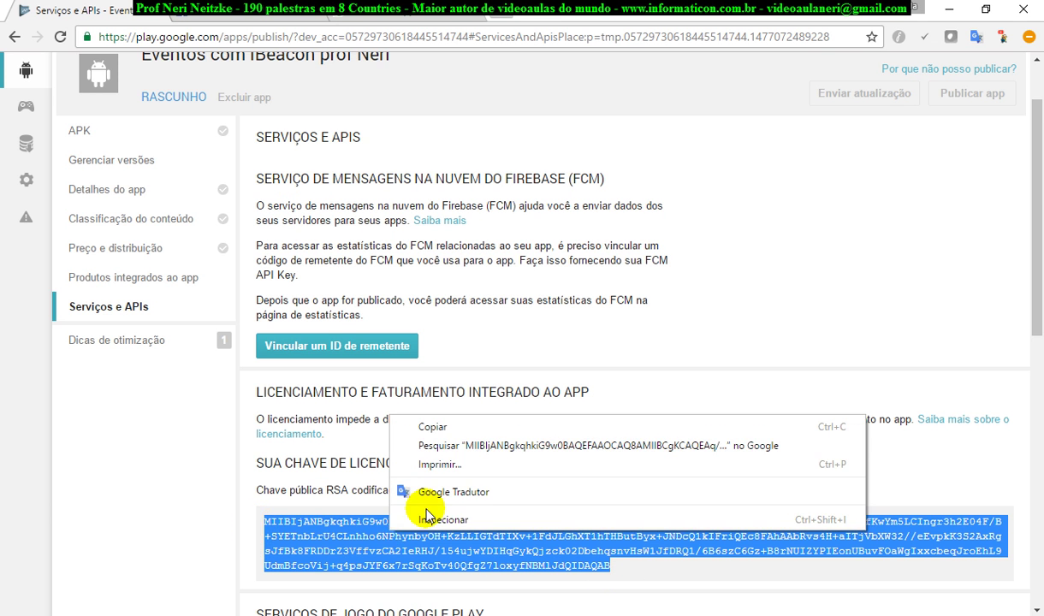
left_click(434, 428)
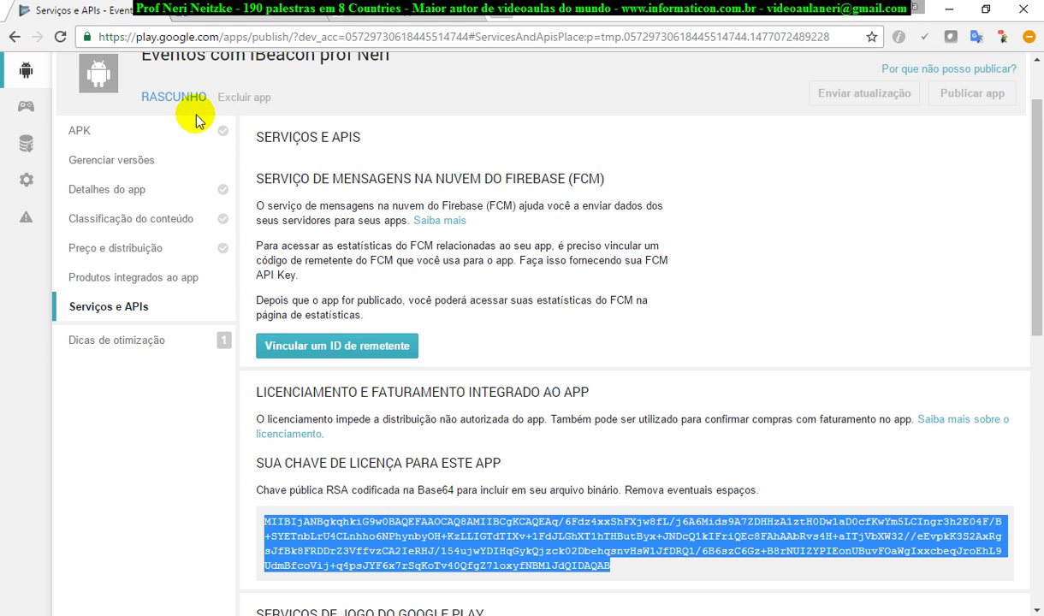
- Return to the app's APK page and start browsing for the first production APK file
left_click(81, 131)
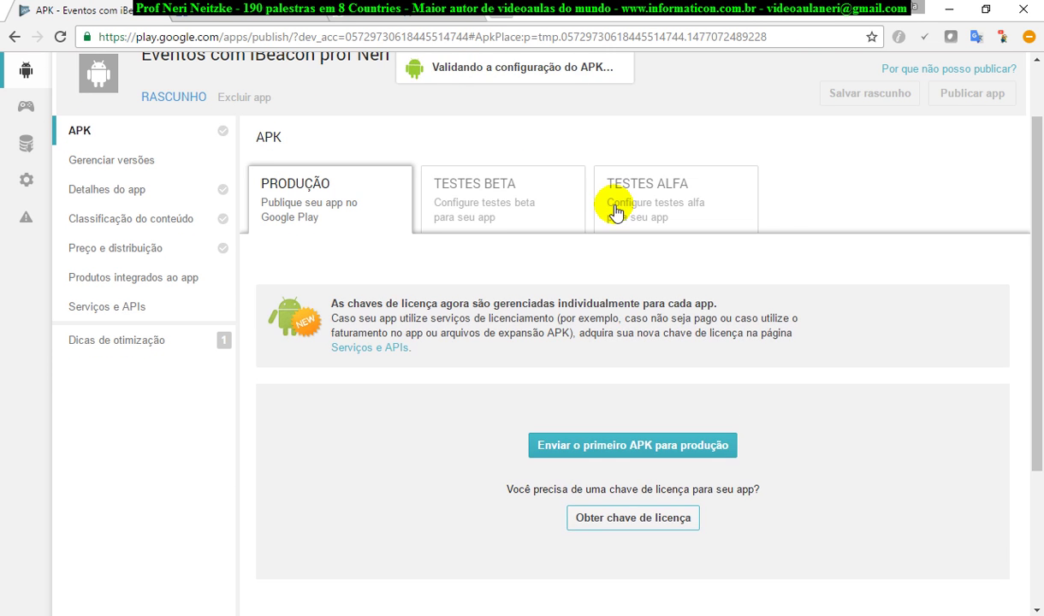
left_click(669, 444)
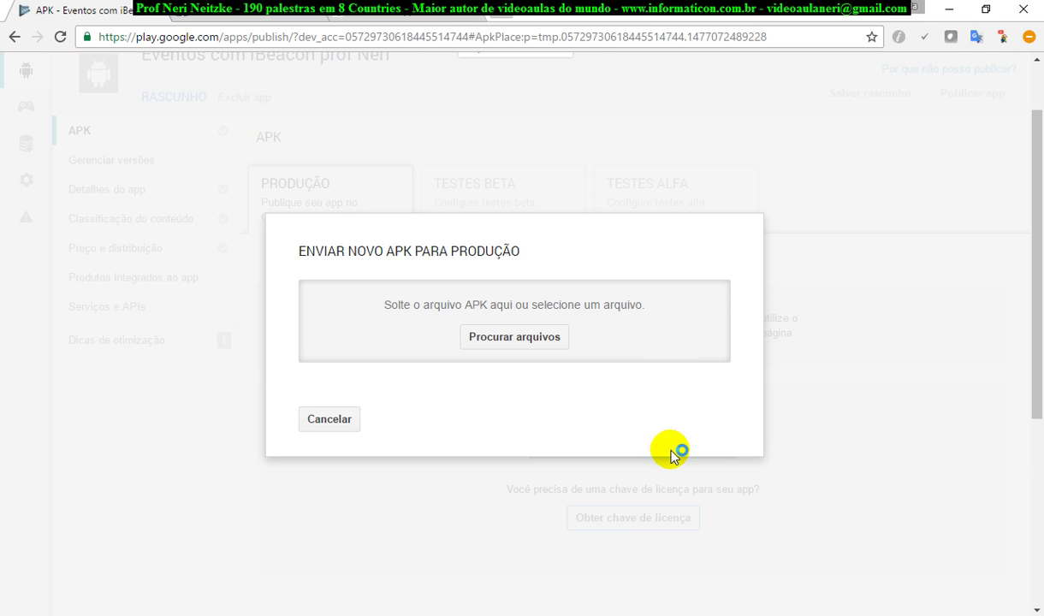
left_click(511, 337)
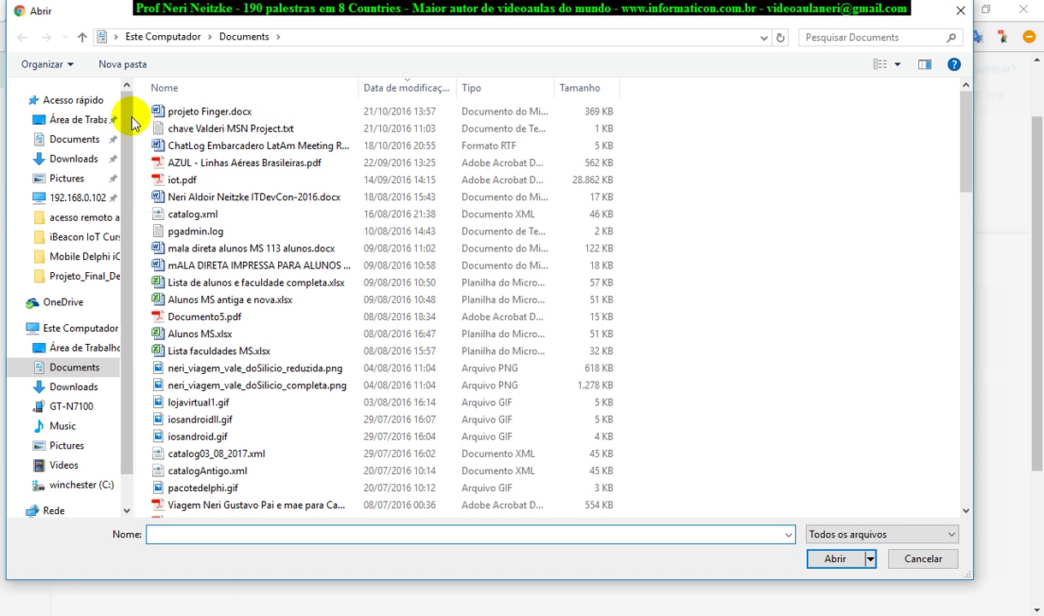
- Browse from Documents through Embarcadero, Studio, Projects and IoT iBeacon Eventos to the Projeto_Final_Deploy folder
left_click(77, 141)
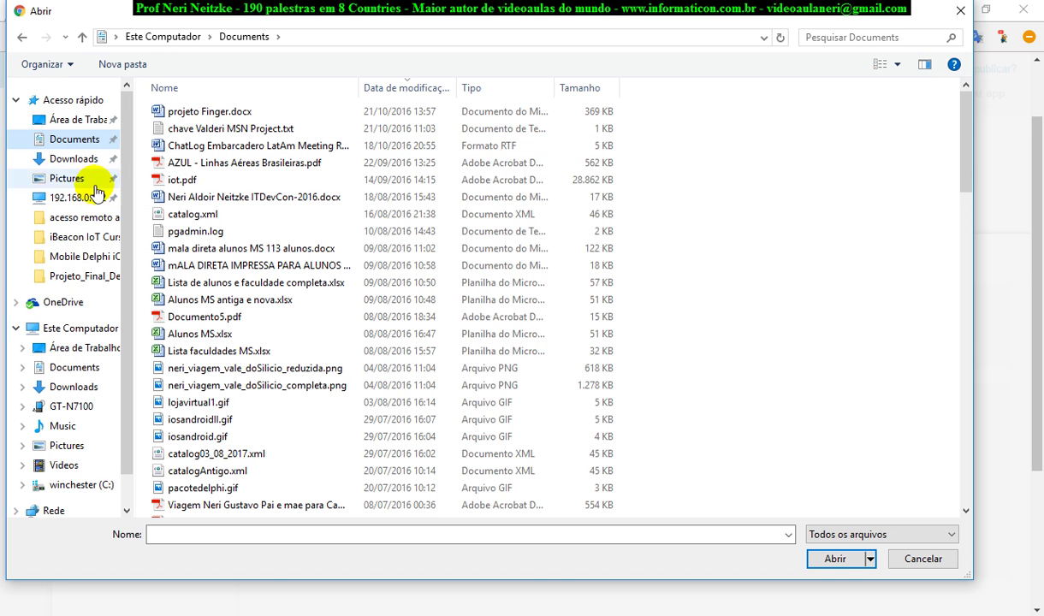
scroll(117, 175, "down", 1)
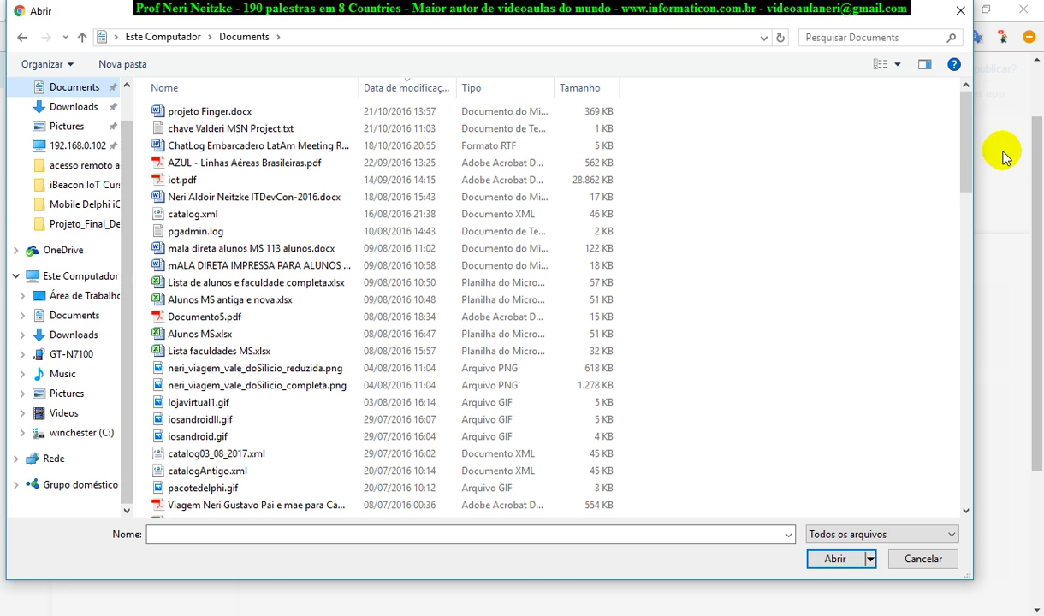
left_click_drag(965, 144, 963, 479)
double_click(198, 304)
double_click(171, 112)
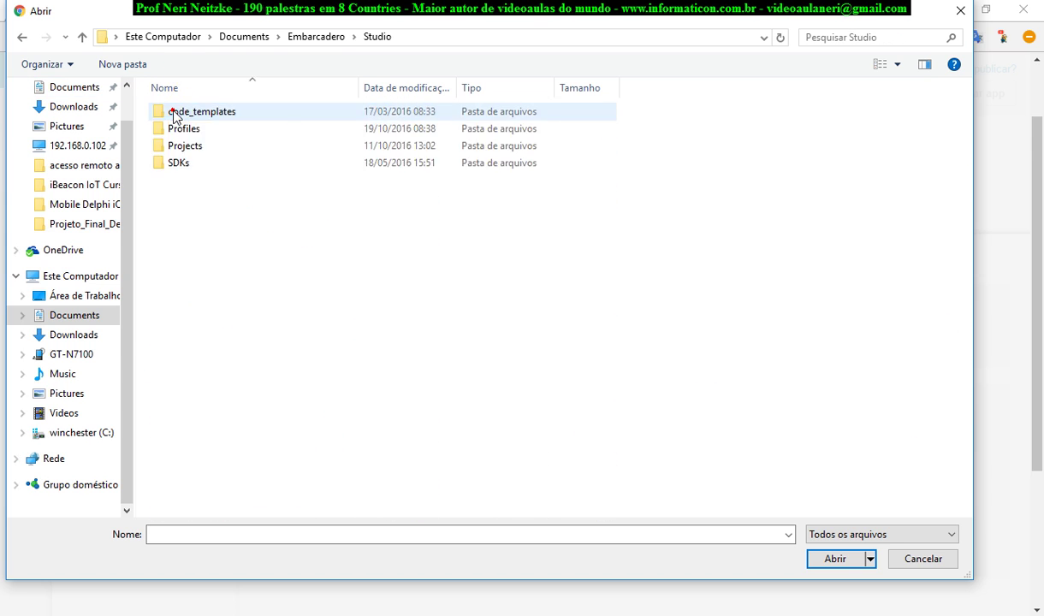
double_click(199, 146)
double_click(261, 369)
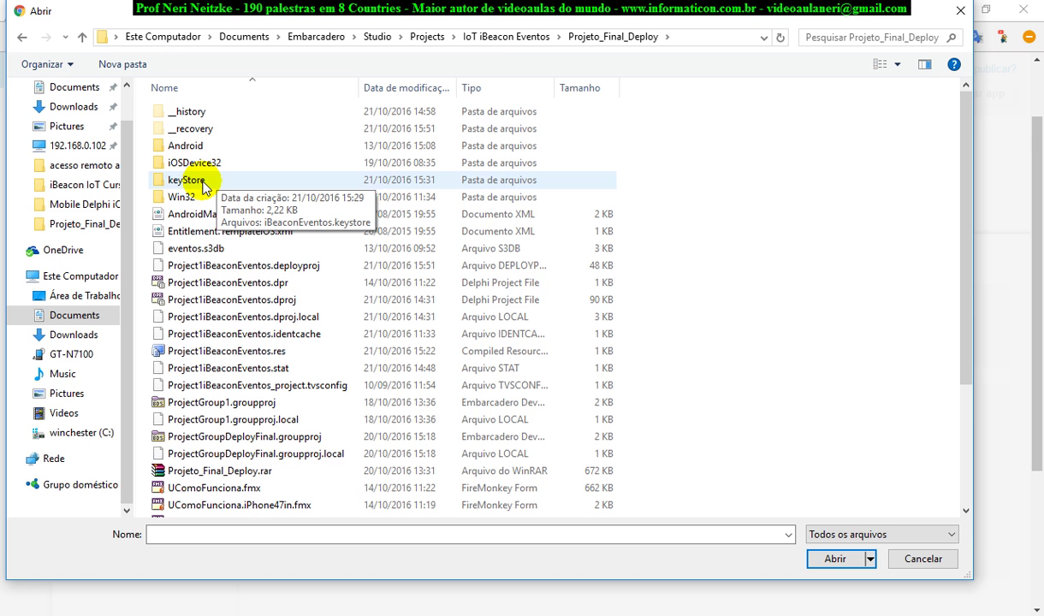
- Upload the APK file stored in the folder Android > Debug > Project1iBeaconEventos > bin
double_click(187, 145)
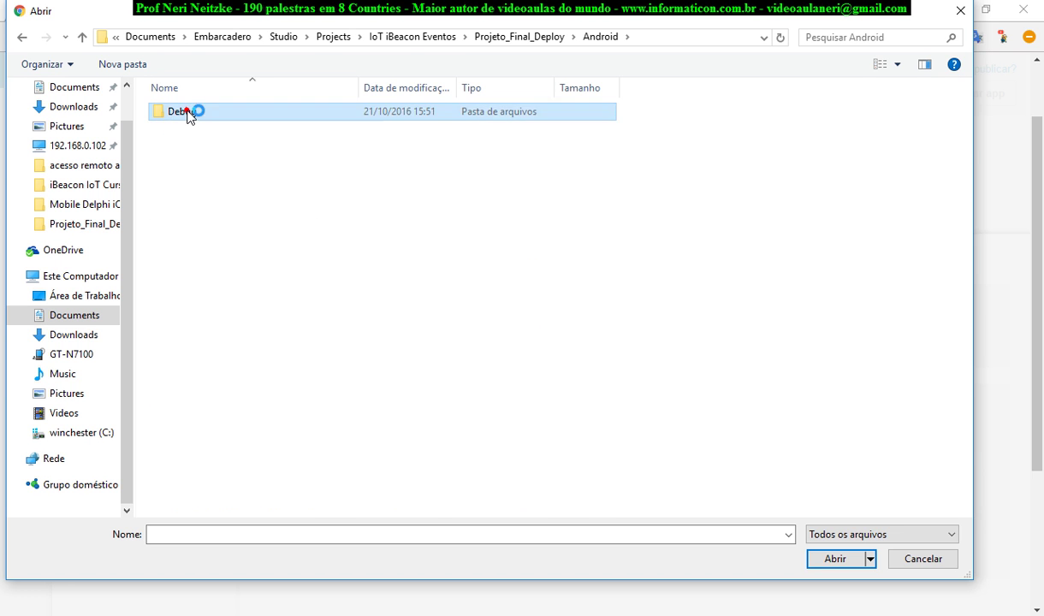
double_click(187, 111)
double_click(176, 110)
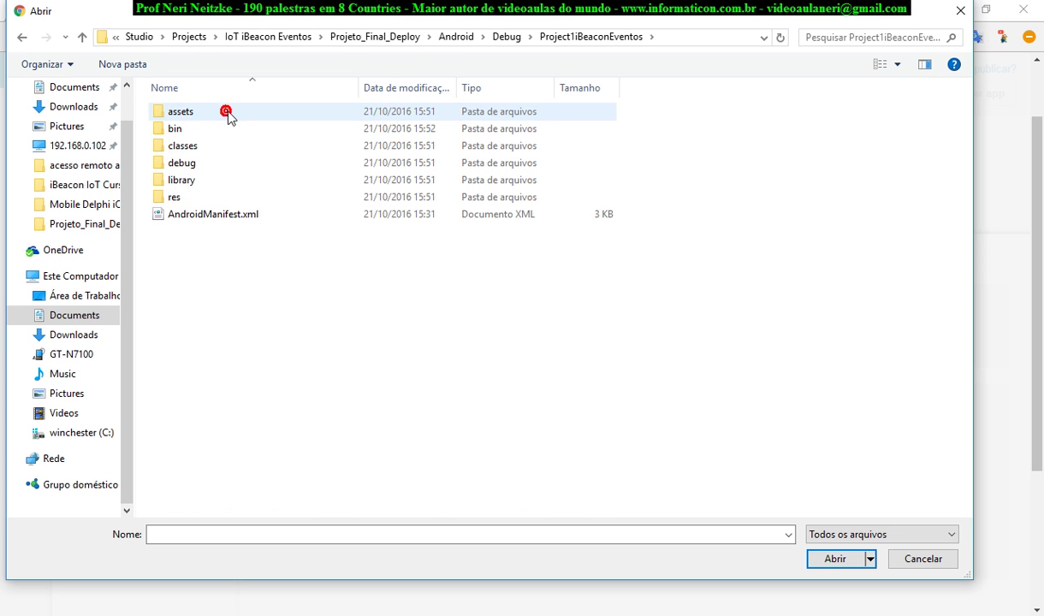
double_click(179, 128)
double_click(214, 117)
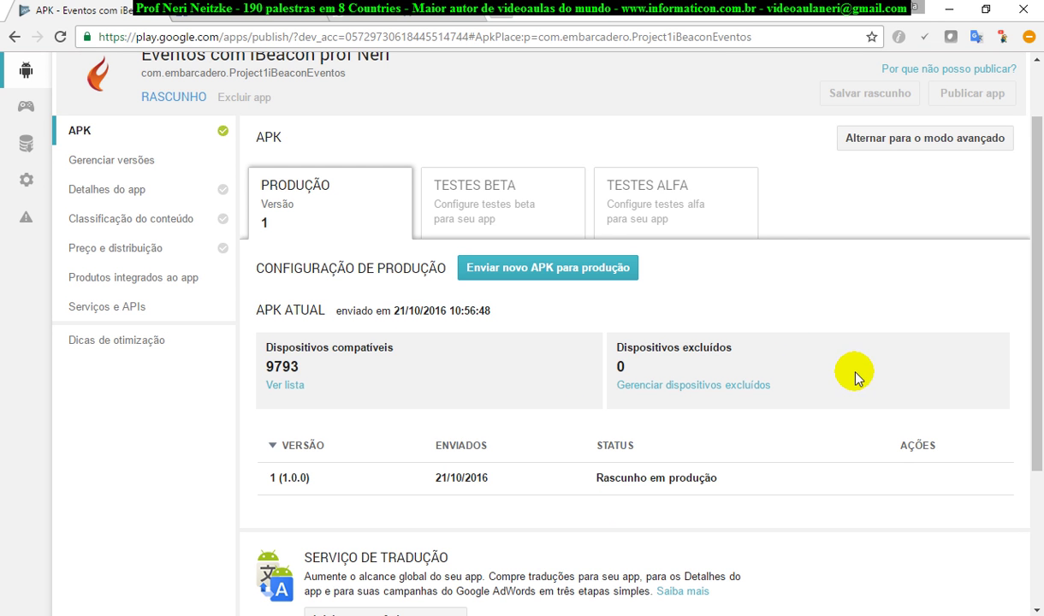
- Review the production configuration of the uploaded APK, including device compatibility and version status
scroll(858, 387, "down", 1)
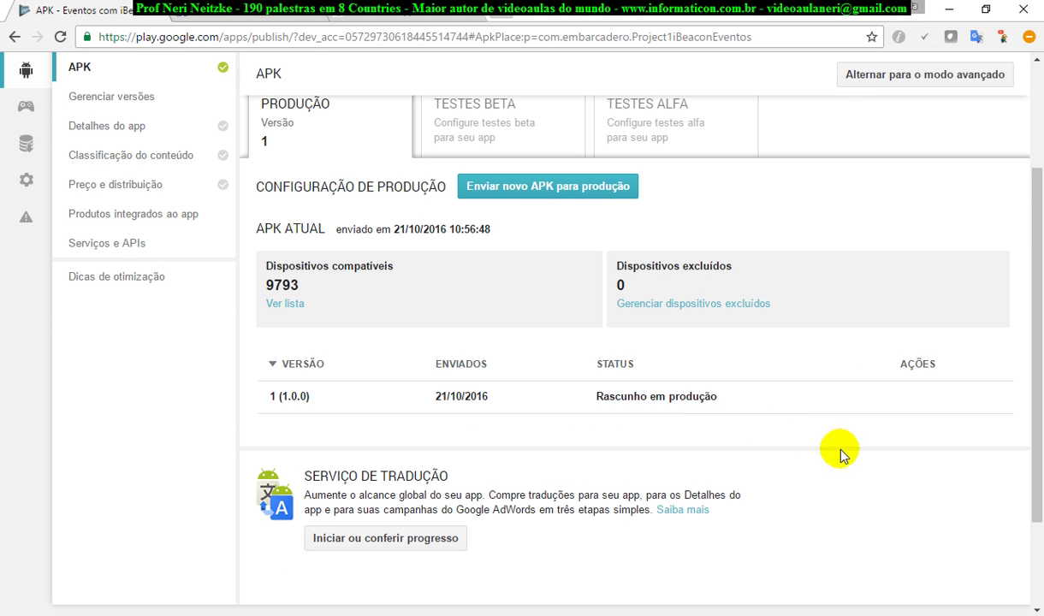
scroll(858, 466, "down", 2)
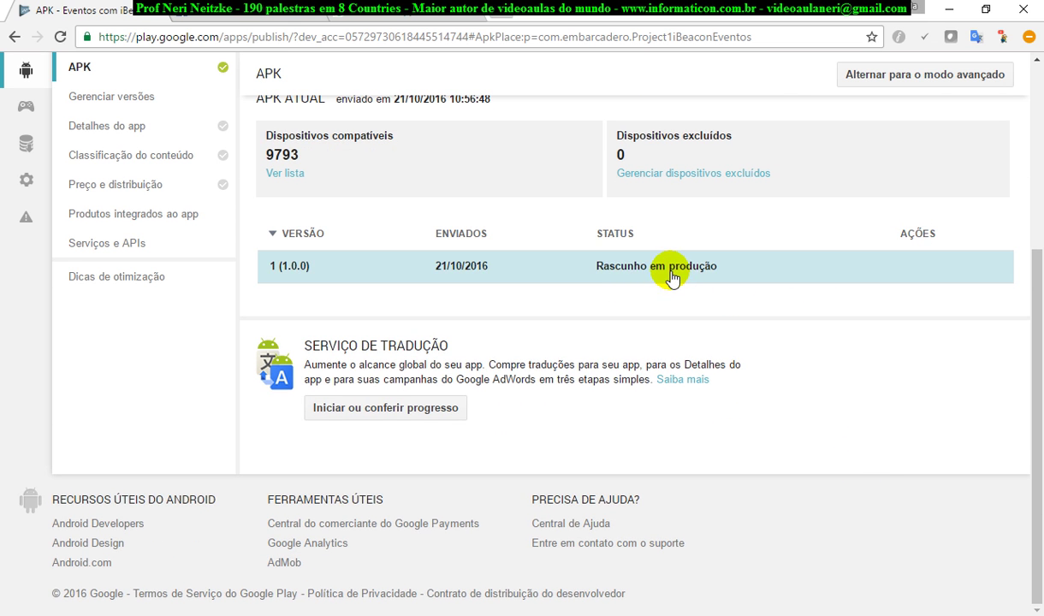
scroll(796, 359, "up", 3)
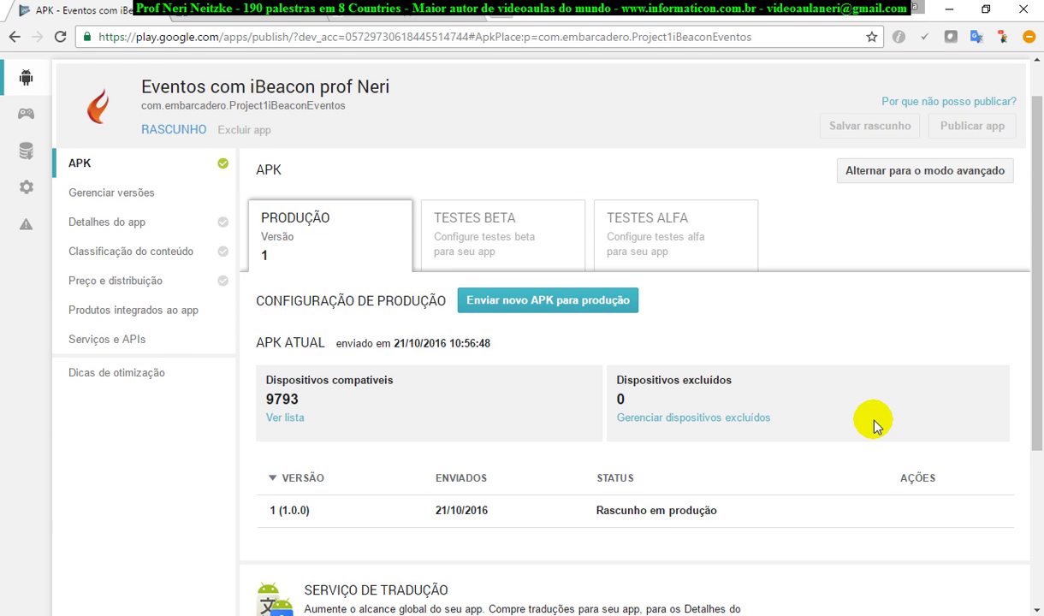
scroll(875, 428, "down", 3)
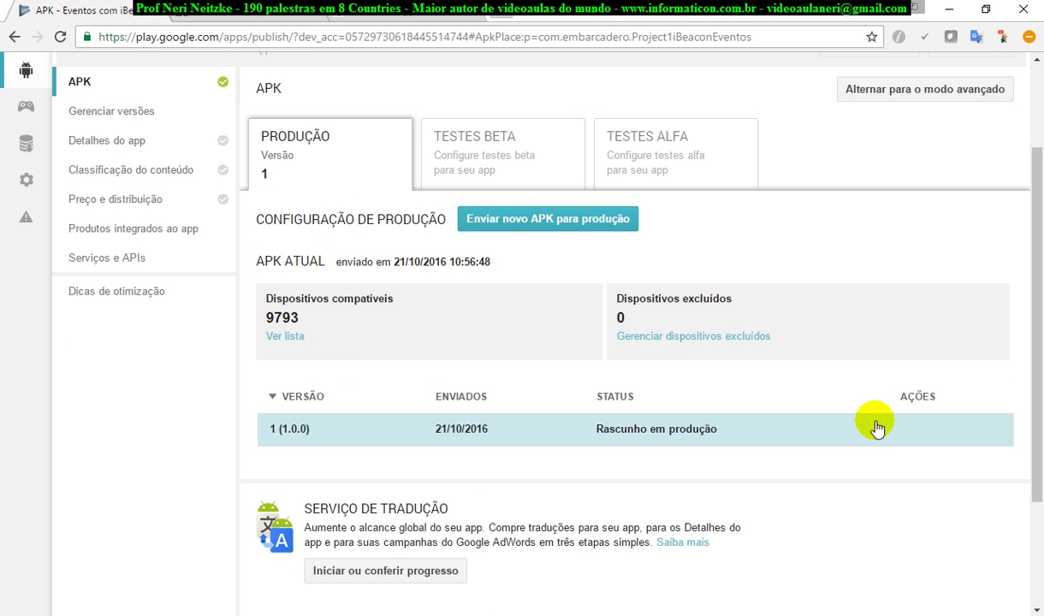
scroll(875, 423, "up", 3)
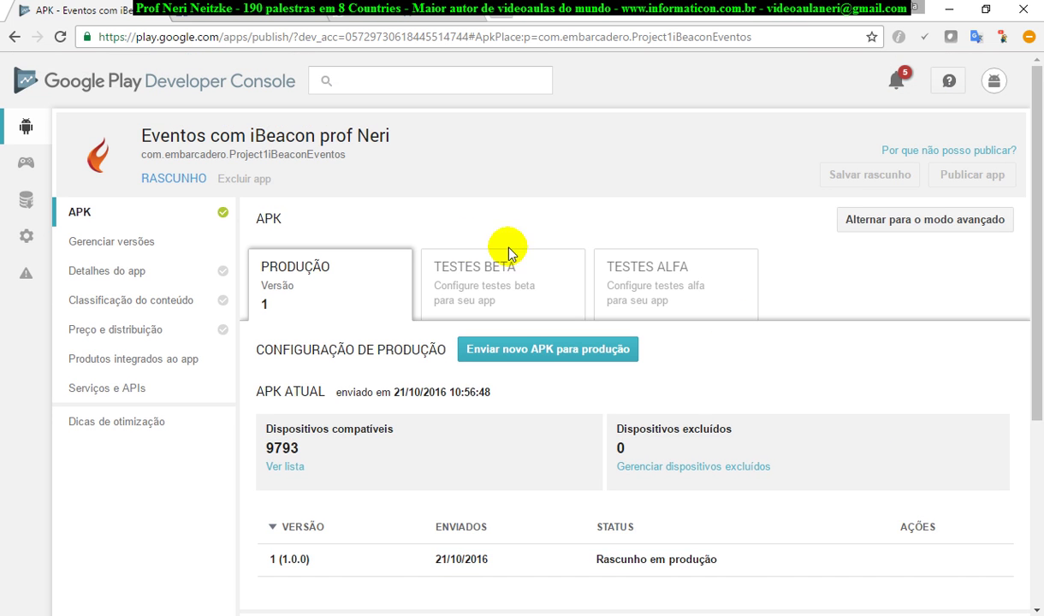
- Try to open the app's Gerenciar versões page and look over the page content
left_click(134, 248)
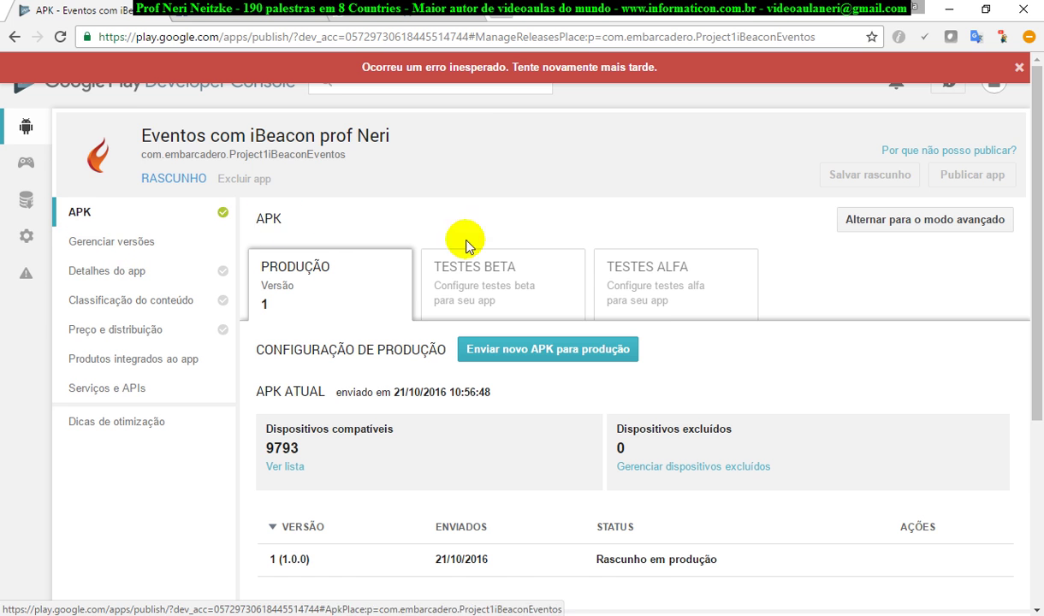
scroll(967, 450, "down", 2)
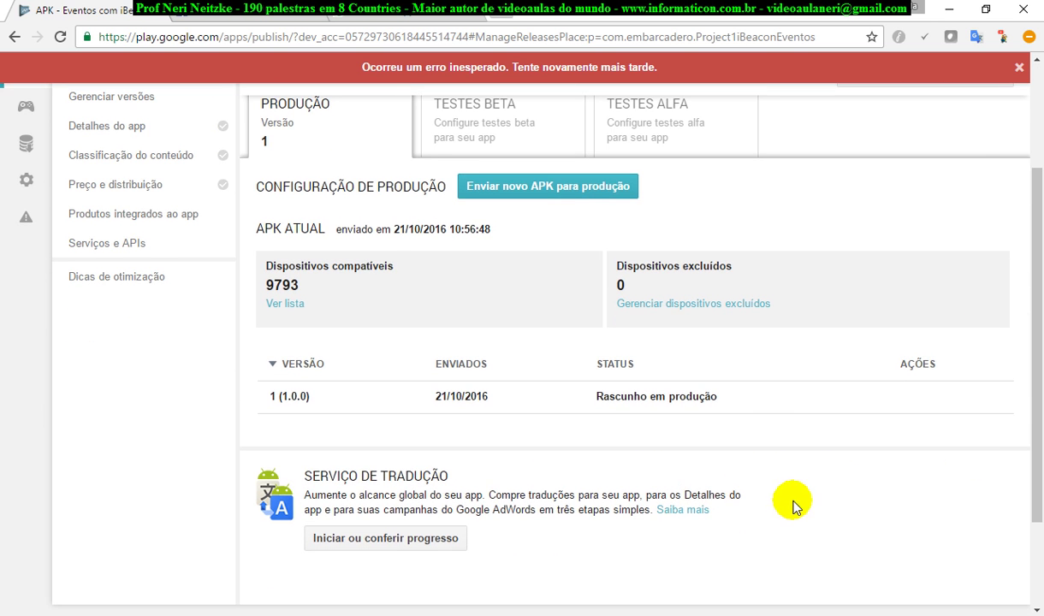
scroll(804, 505, "down", 1)
scroll(805, 506, "down", 1)
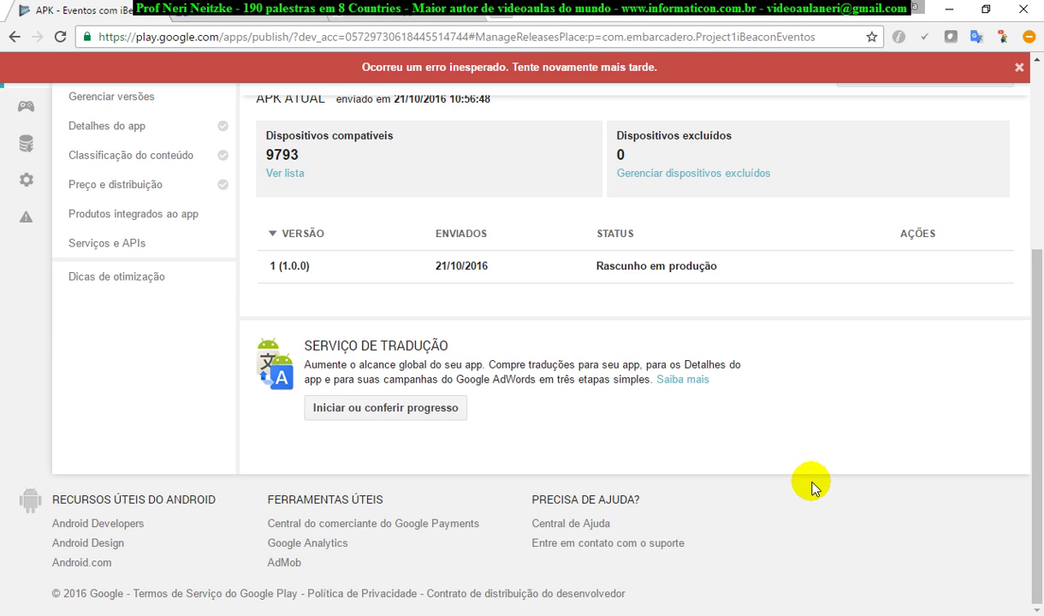
scroll(800, 475, "up", 4)
- Open the Detalhes do app page of the new app
left_click(137, 272)
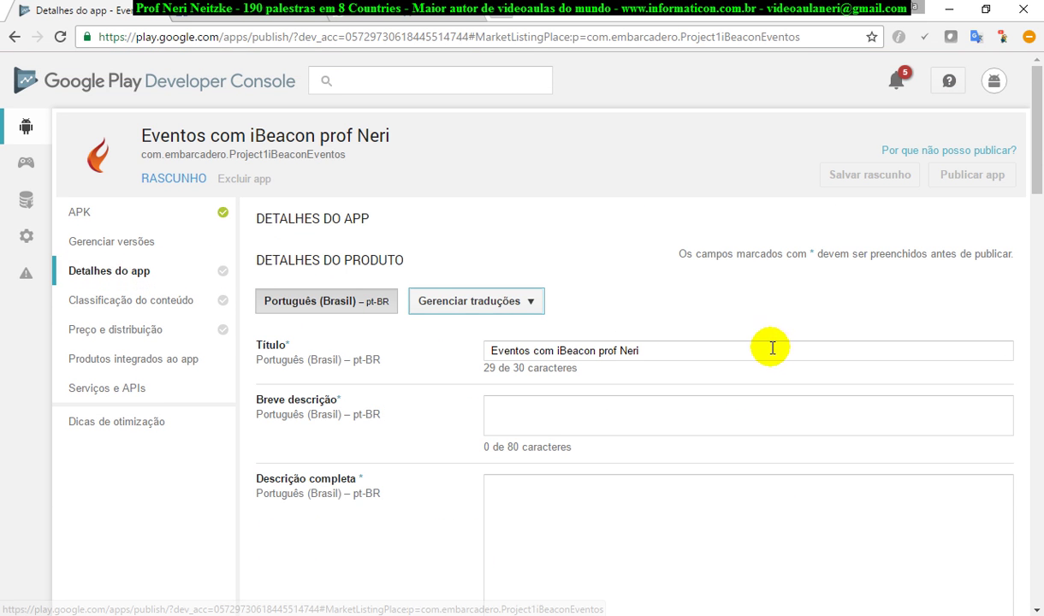
- Look over the empty Breve descrição and Descrição completa fields and the graphic resource requirements of the app details
left_click(700, 350)
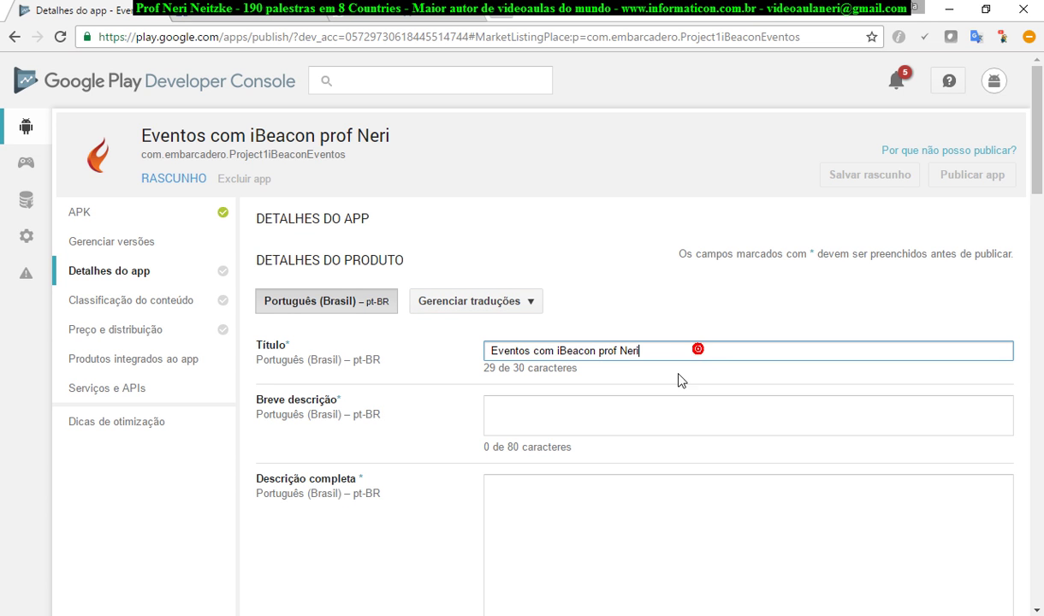
left_click(577, 416)
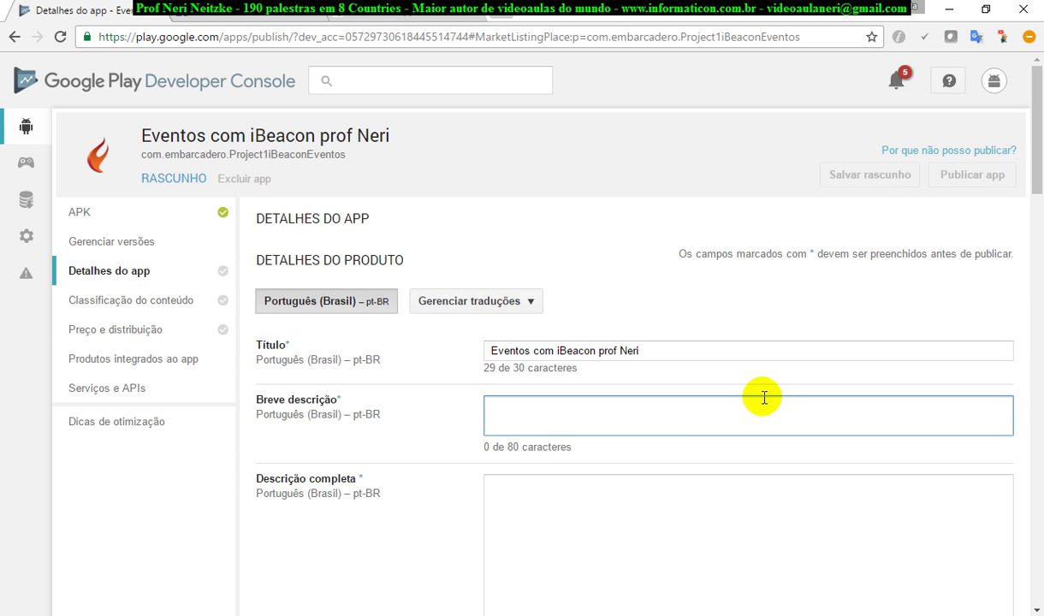
left_click(659, 509)
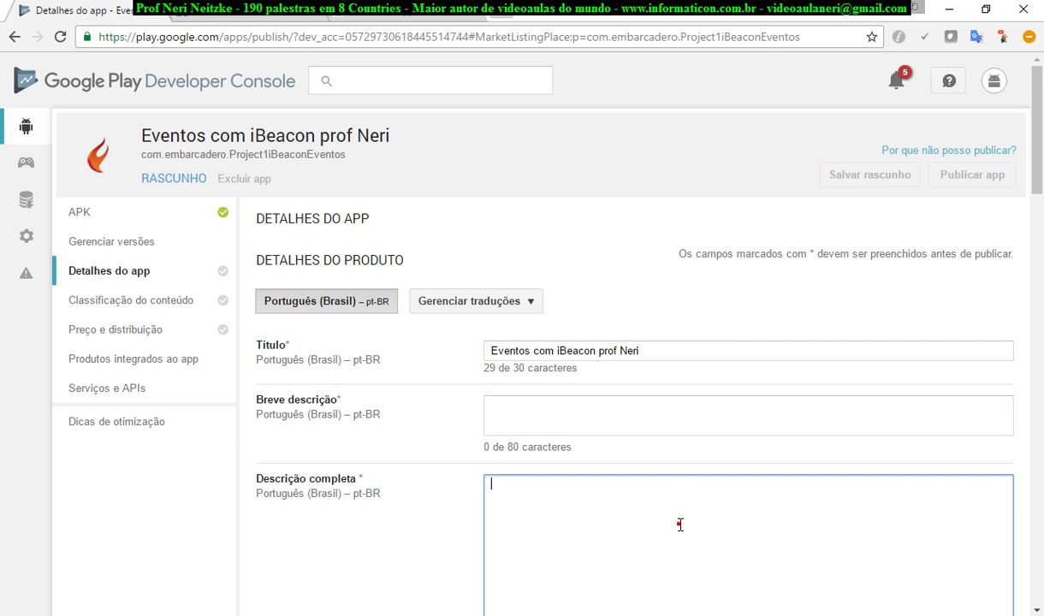
scroll(779, 372, "down", 3)
scroll(829, 390, "down", 2)
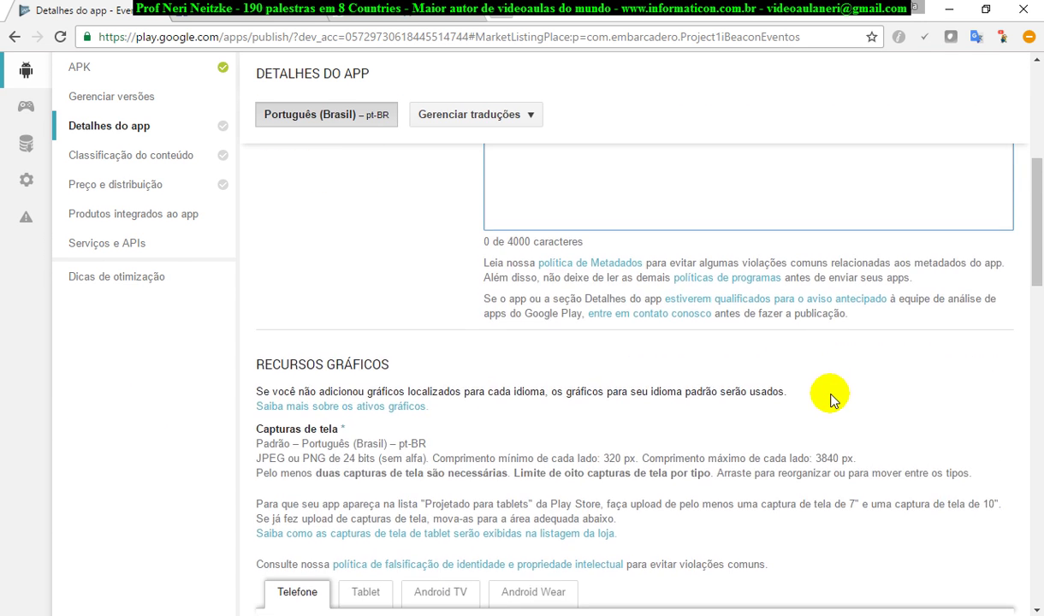
scroll(830, 394, "up", 3)
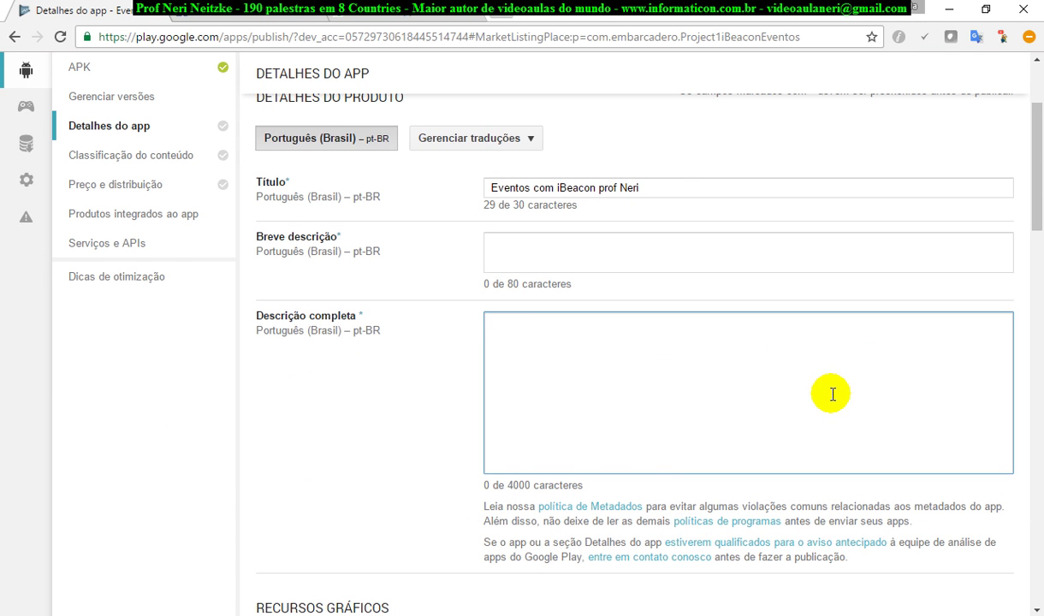
- Review the filled-in product descriptions, phone screenshots and high-resolution icon on the Detalhes do app page
key("alt+Tab")
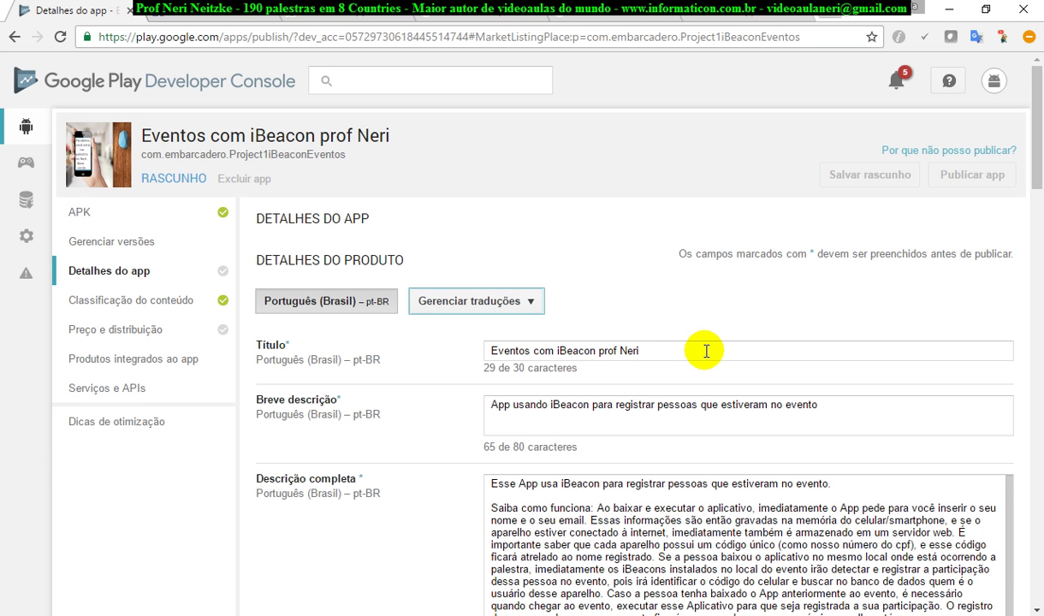
scroll(706, 353, "down", 2)
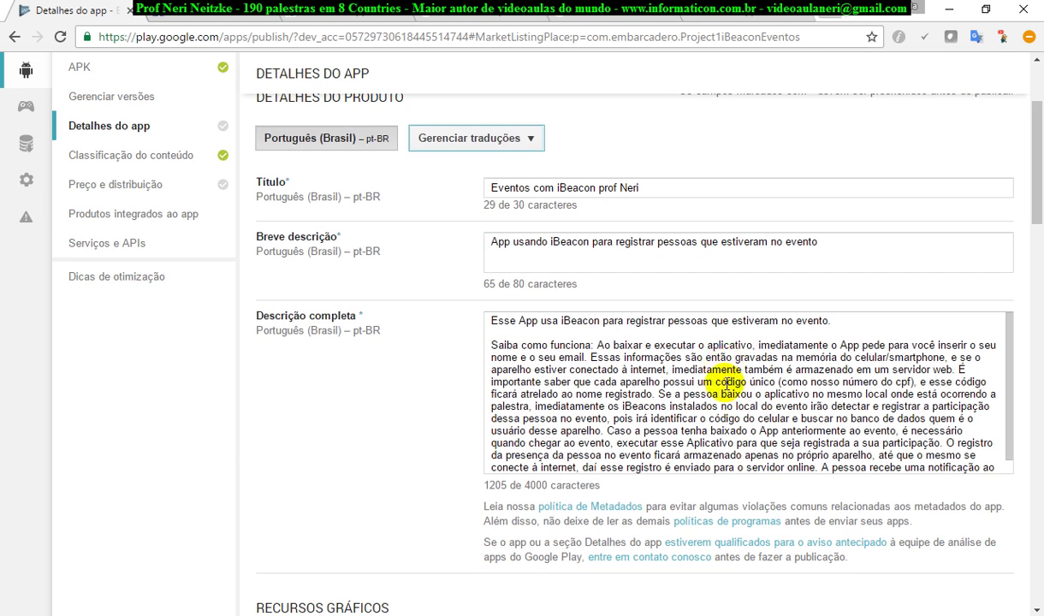
left_click(675, 419)
scroll(736, 393, "down", 3)
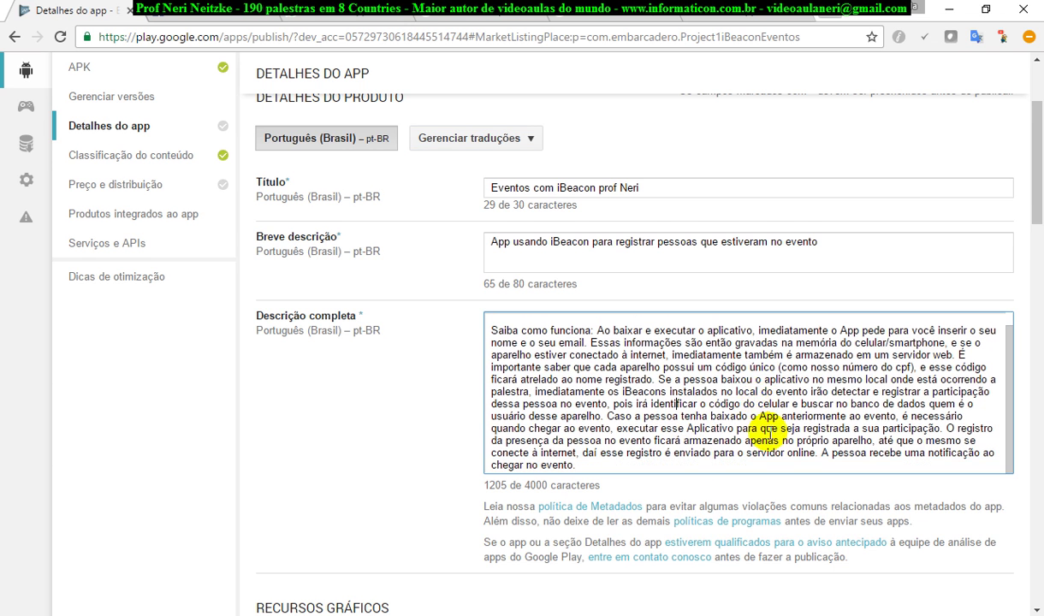
scroll(764, 422, "down", 5)
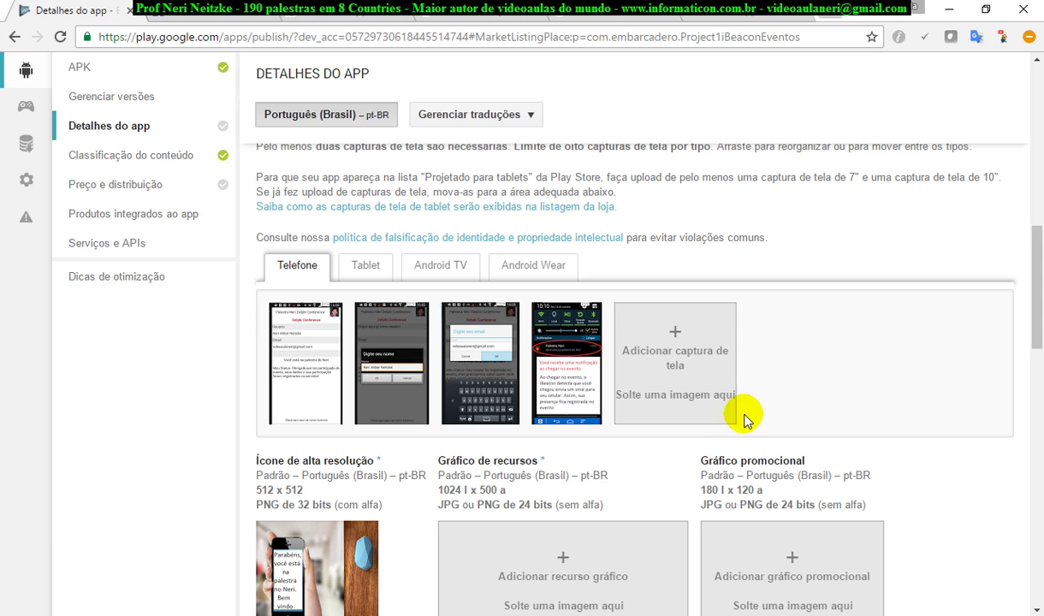
scroll(800, 420, "down", 1)
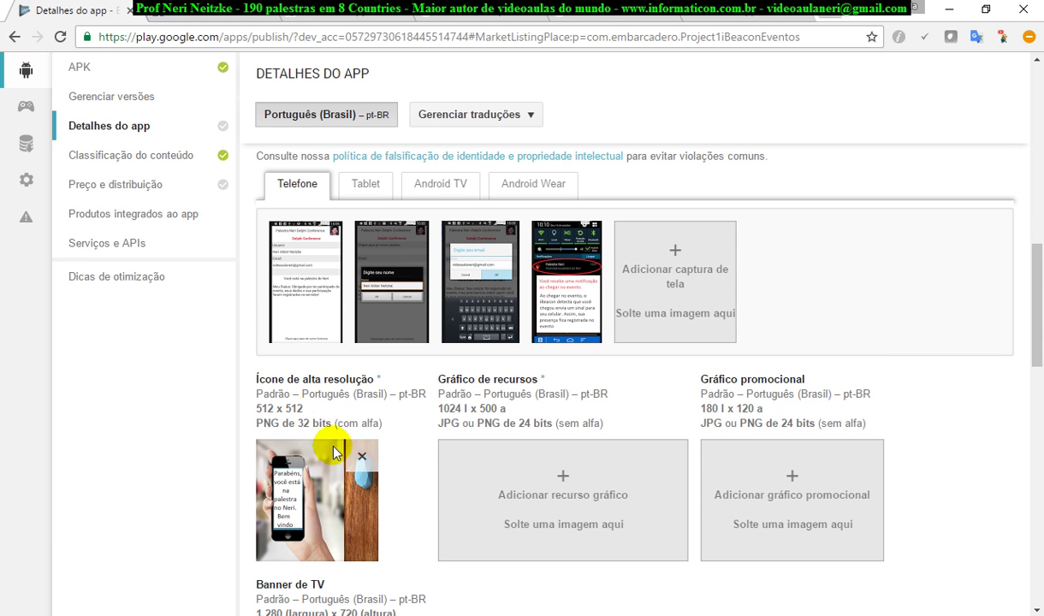
- Open email.png from the folder imagens divulgacao ibeacon II eventos in Visualizador de Fotos do Windows
mouse_move(438, 615)
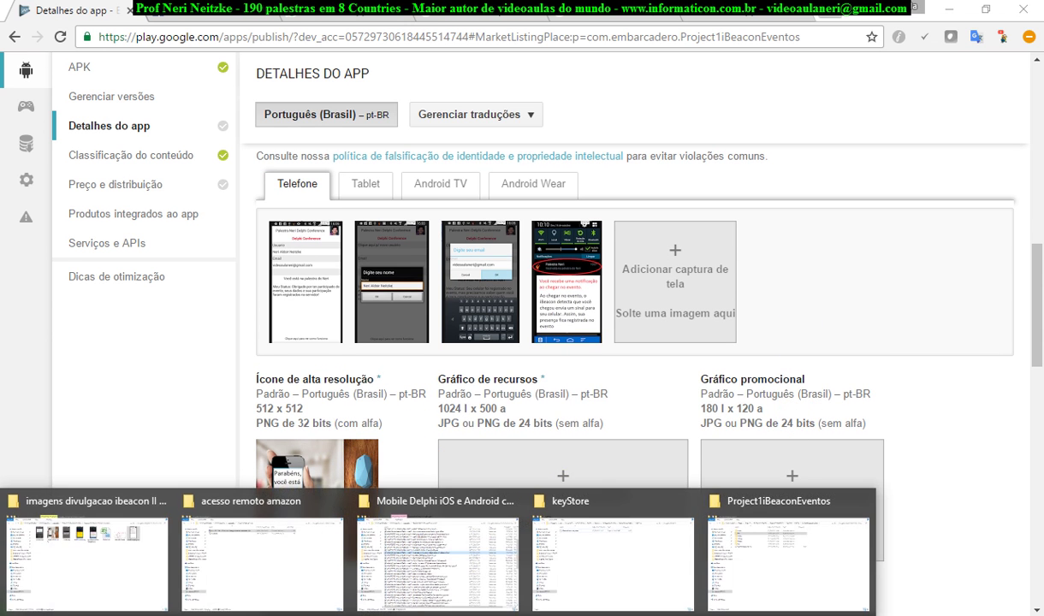
left_click(128, 582)
left_click(225, 125)
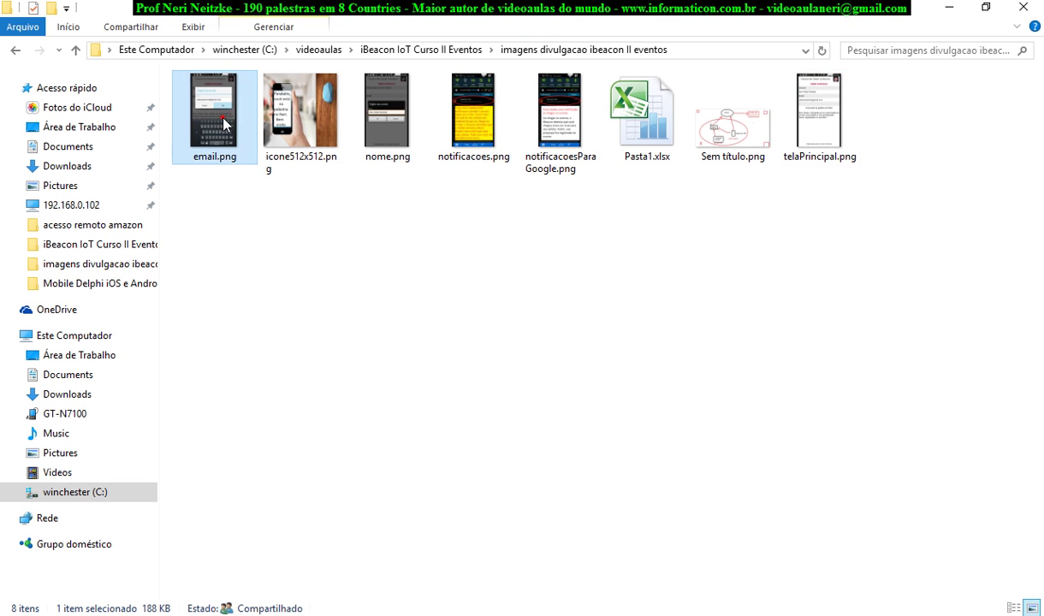
right_click(225, 125)
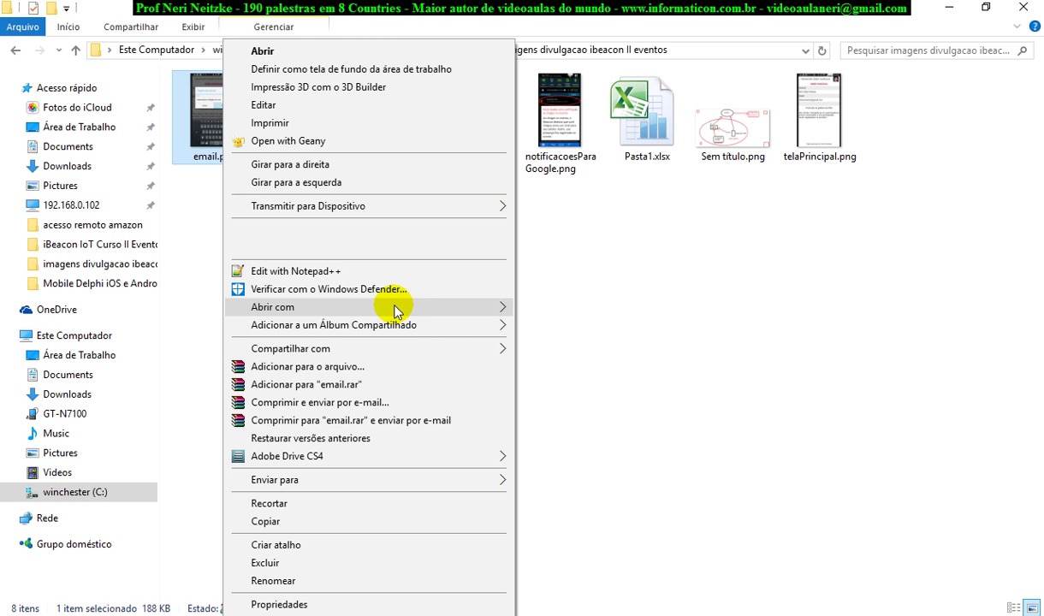
mouse_move(458, 309)
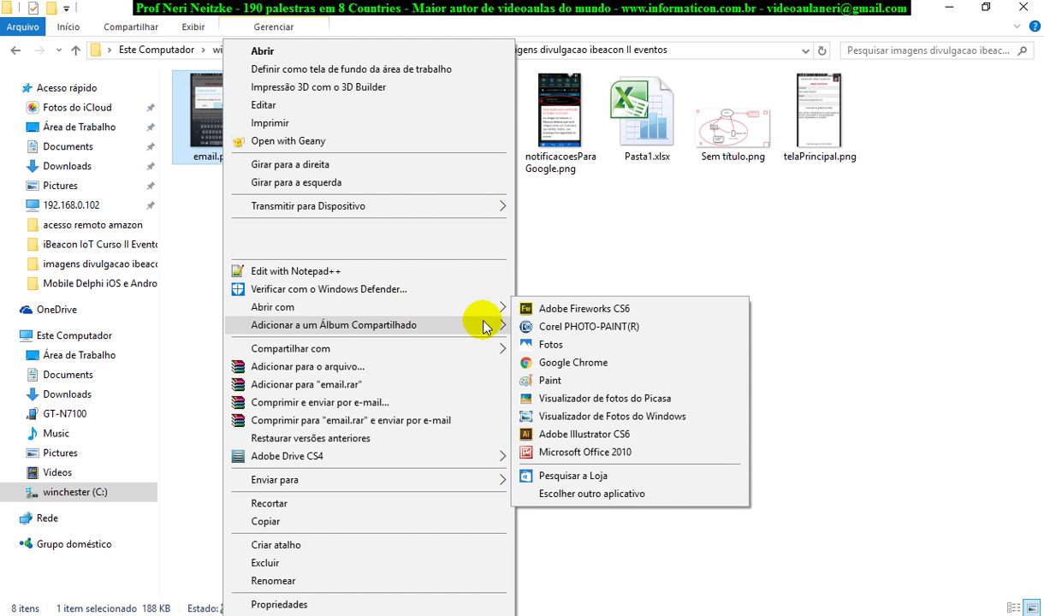
left_click(578, 418)
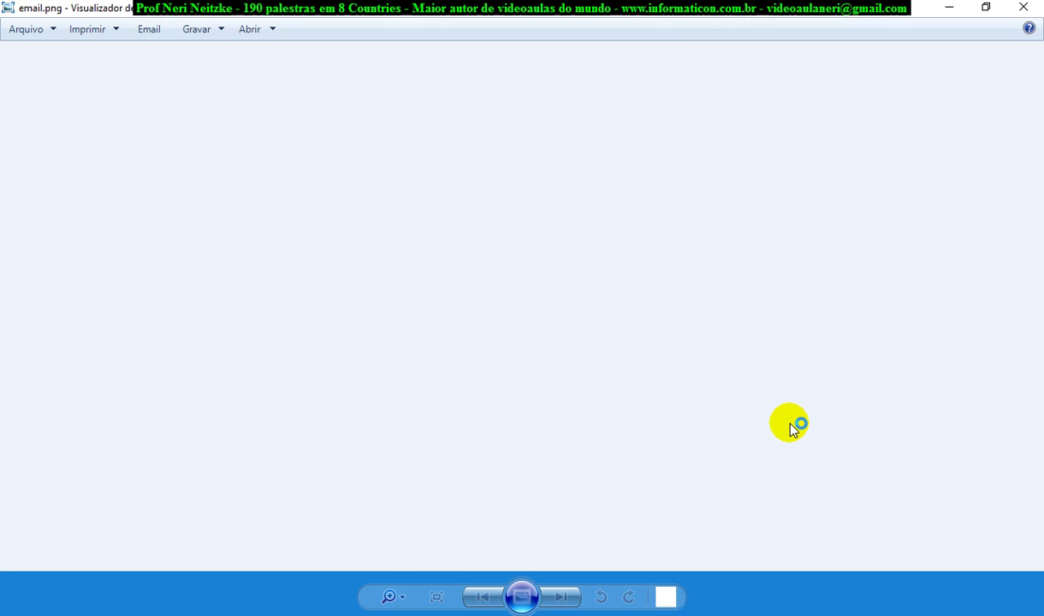
- View the app's promotional images one after another up to telaPrincipal.png and close the photo viewer
key("Right")
key("Right")
key("Right")
key("Right")
key("Right")
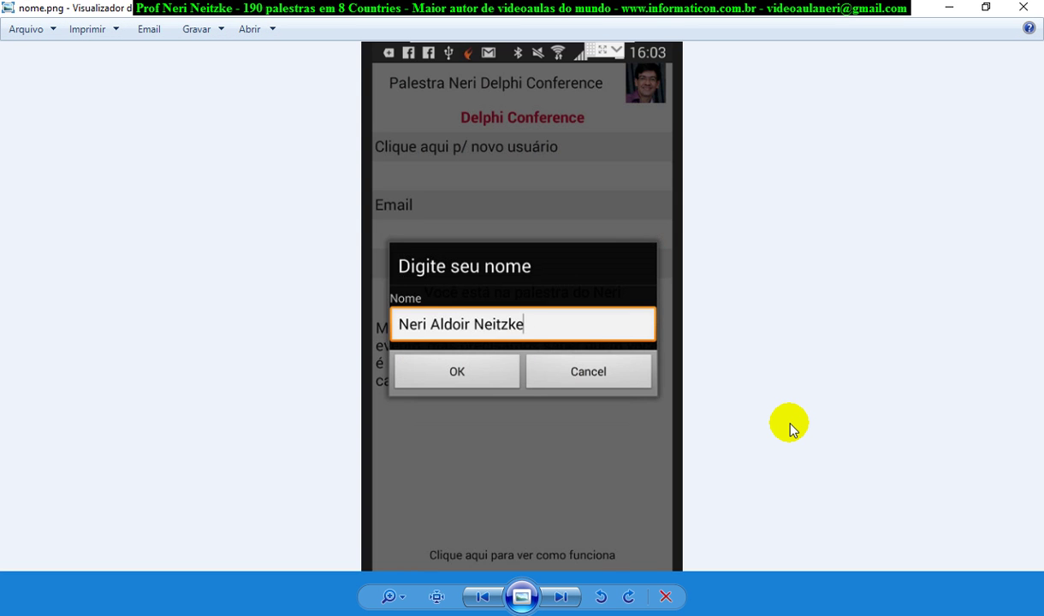
key("Right")
key("Left")
key("Right")
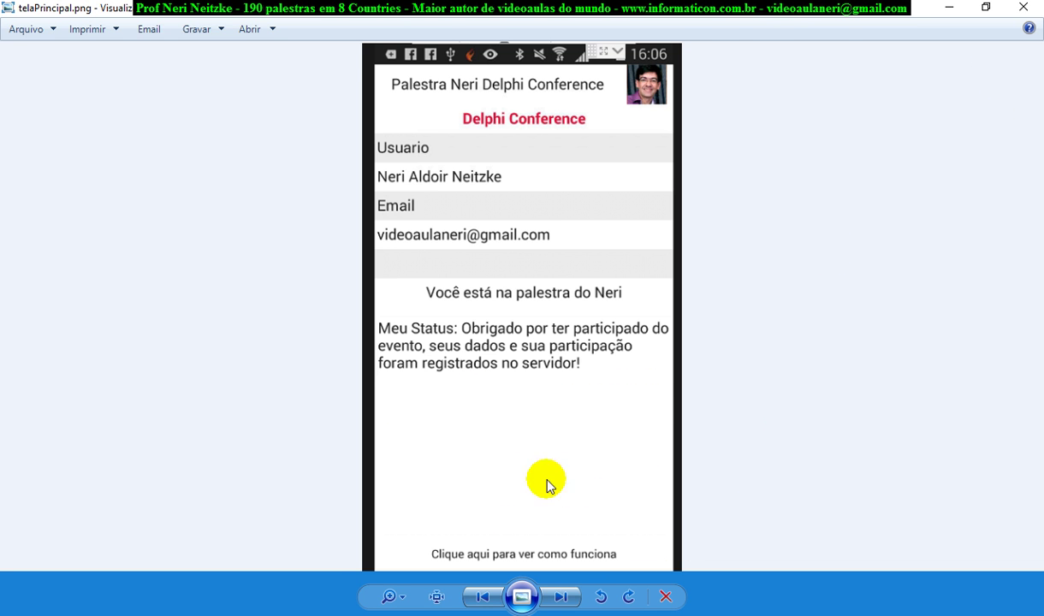
key("alt+F4")
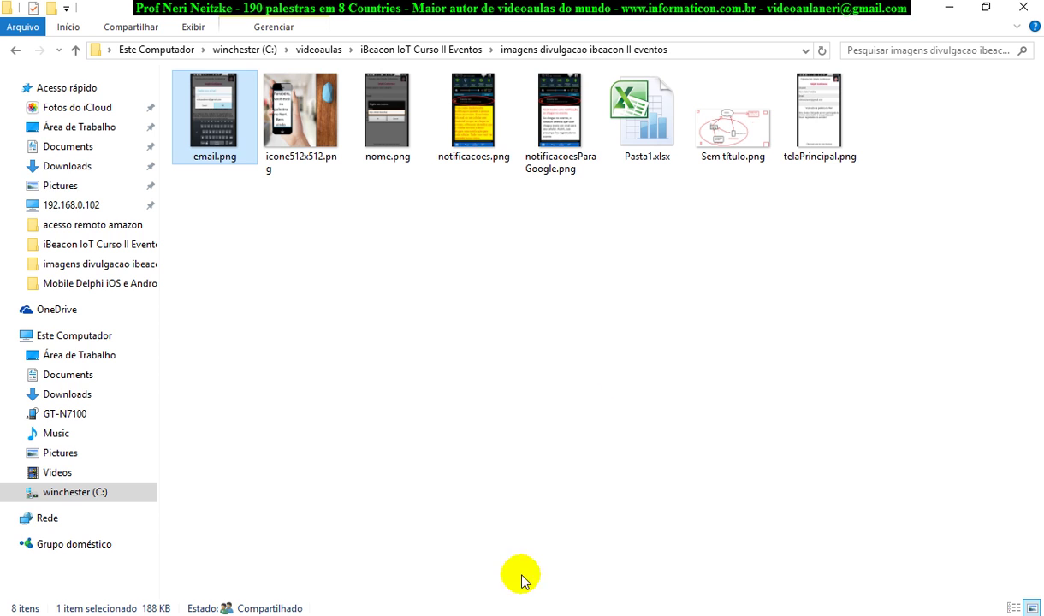
- Return to the app details in the browser and deselect the option Não enviar o URL da política de privacidade no momento
key("alt+Tab")
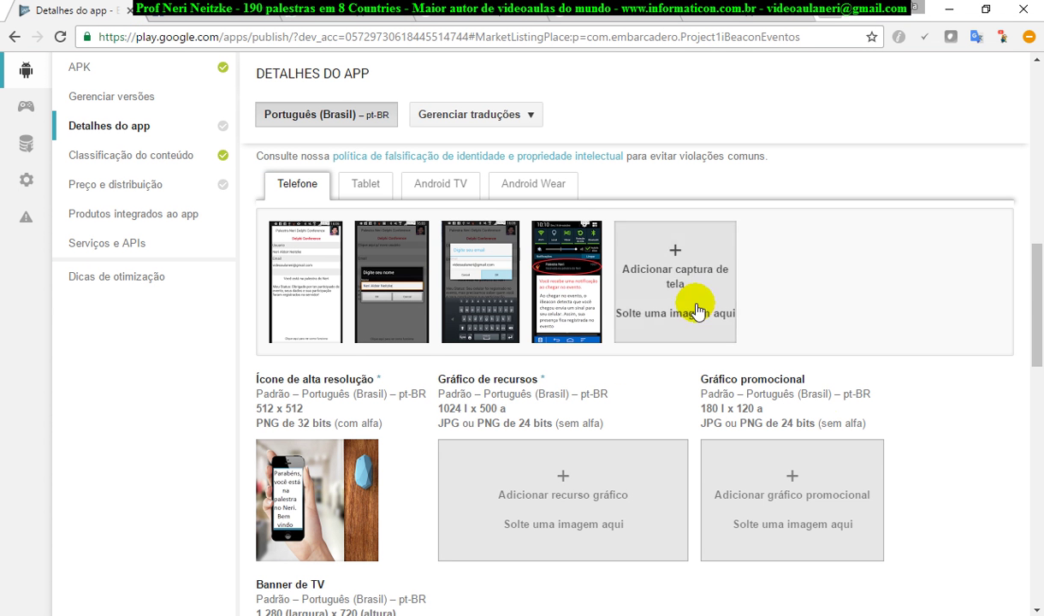
scroll(838, 411, "down", 6)
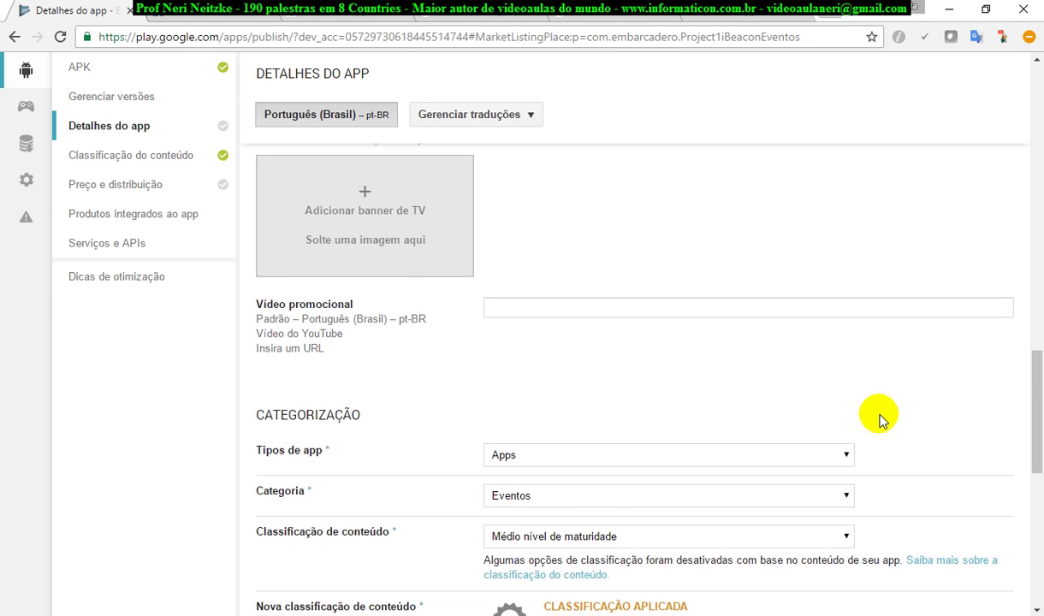
scroll(882, 419, "down", 6)
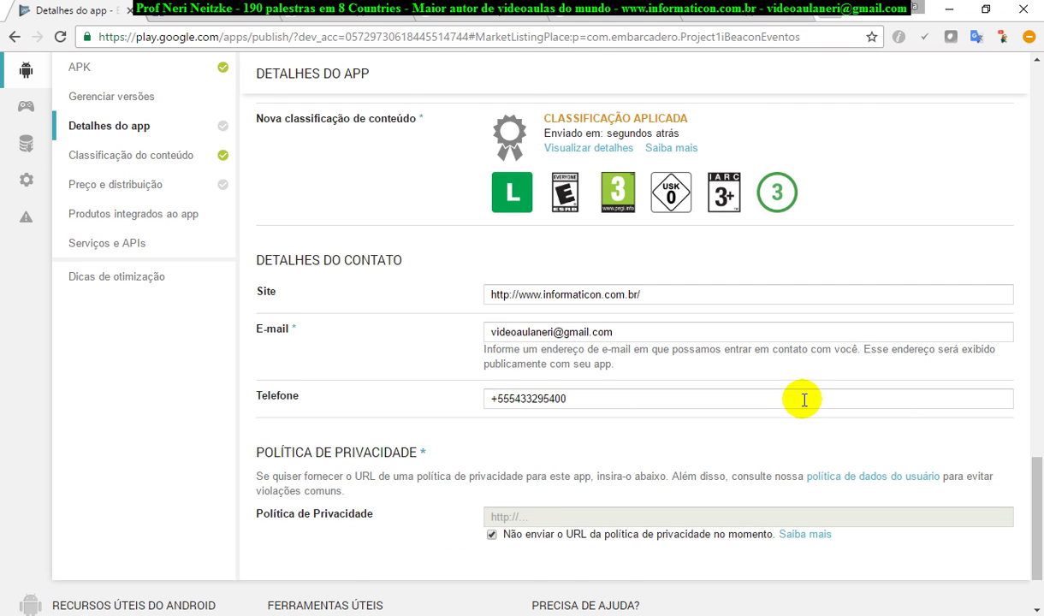
scroll(804, 400, "down", 2)
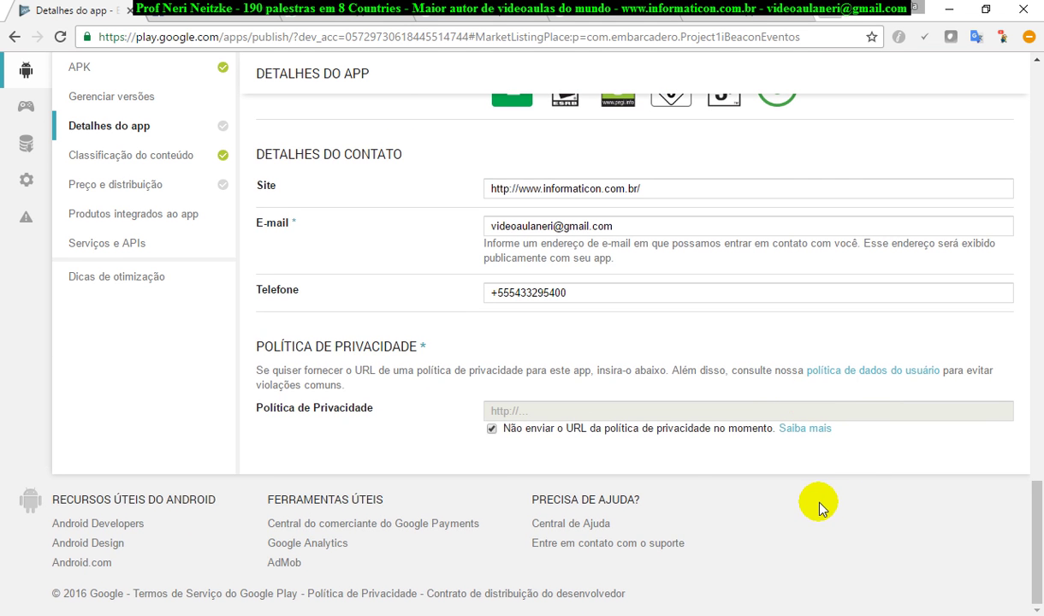
left_click(491, 428)
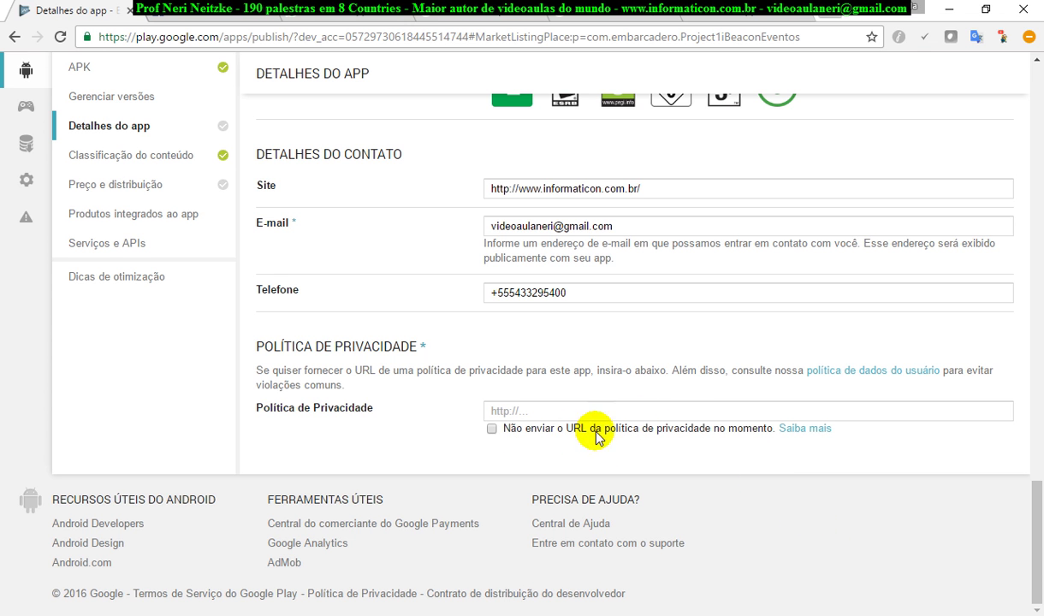
- Check the available choices for Tipos de app, Categoria and Classificação de conteúdo in the Categorização section
scroll(676, 415, "up", 3)
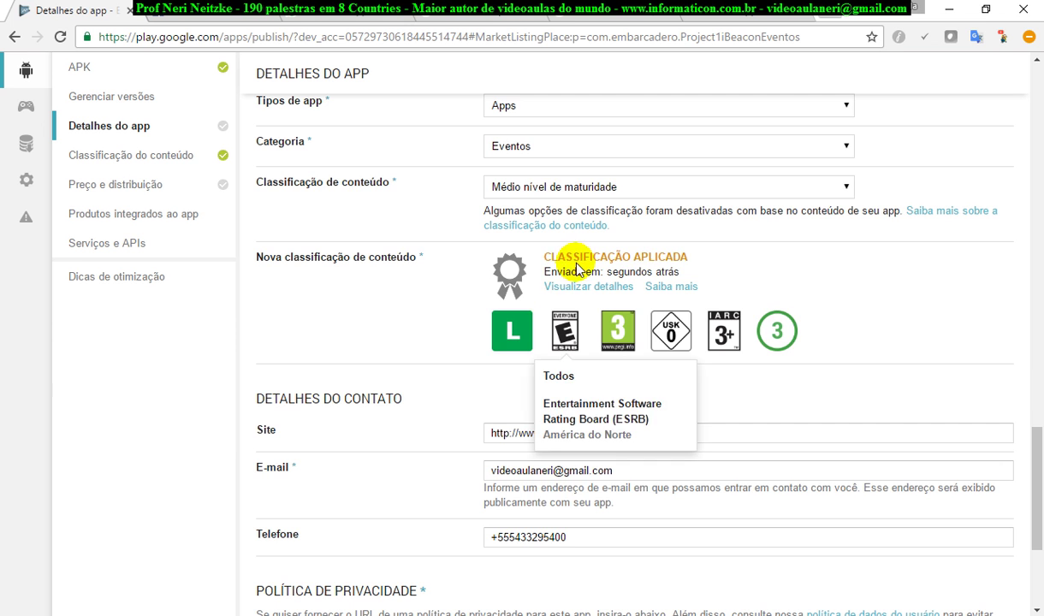
scroll(817, 278, "up", 2)
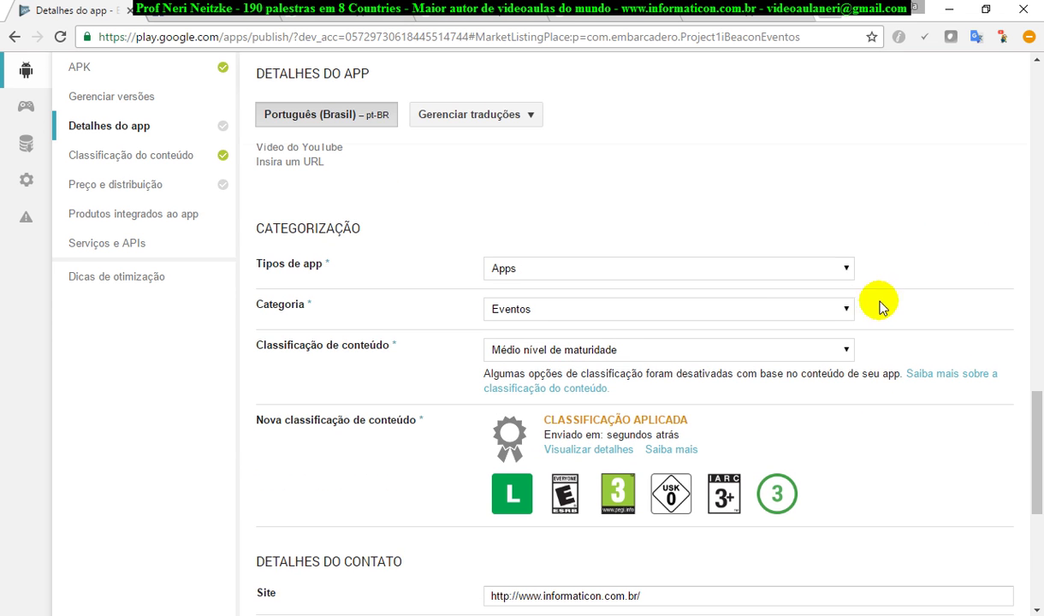
left_click(756, 278)
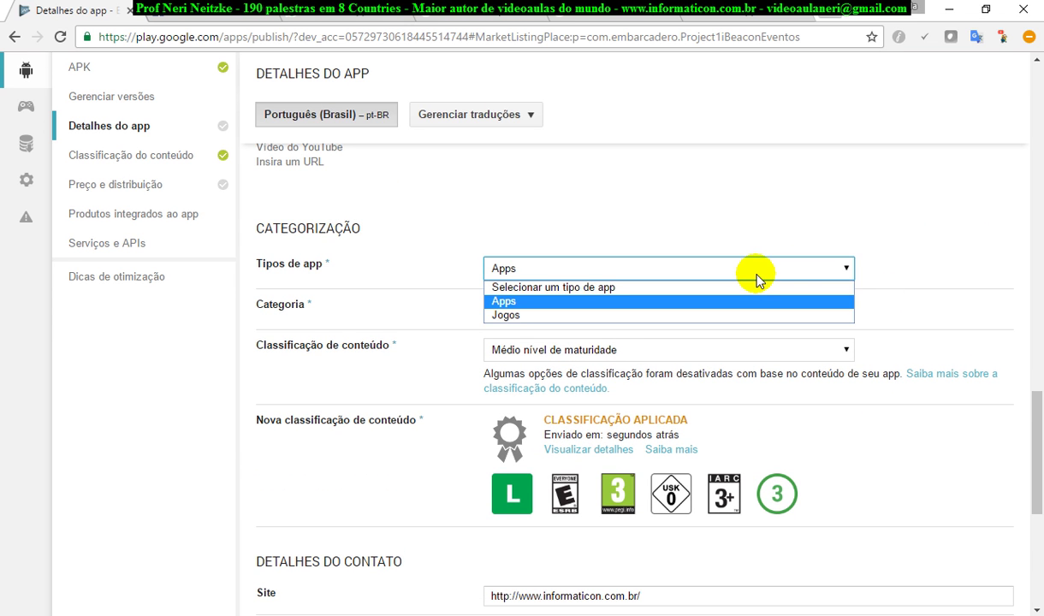
left_click(756, 278)
left_click(739, 311)
left_click(740, 313)
left_click(709, 350)
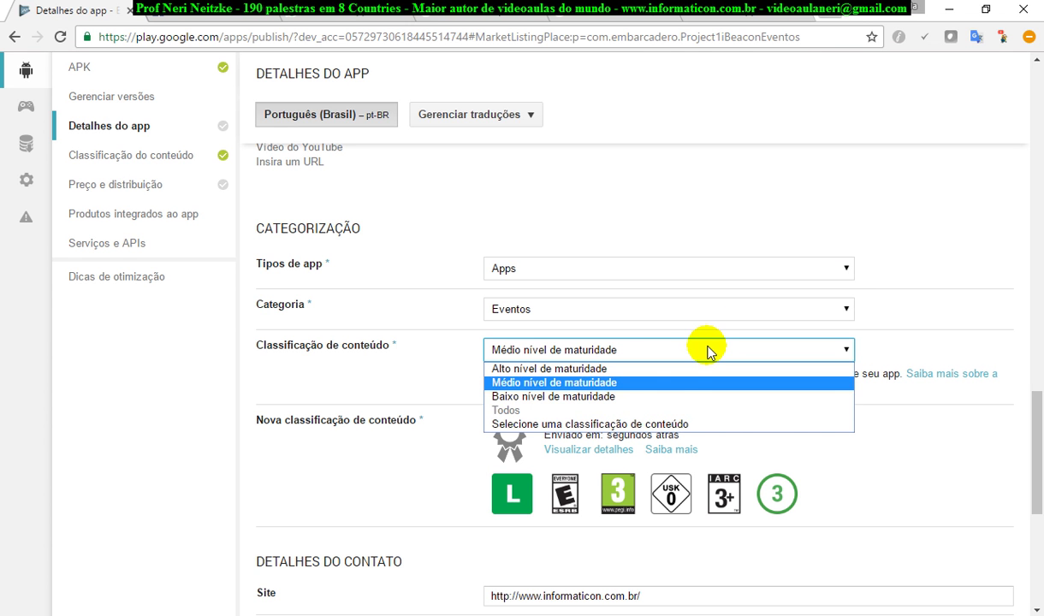
left_click(636, 405)
- Look over the rest of the app details and save them as a draft
scroll(909, 445, "down", 4)
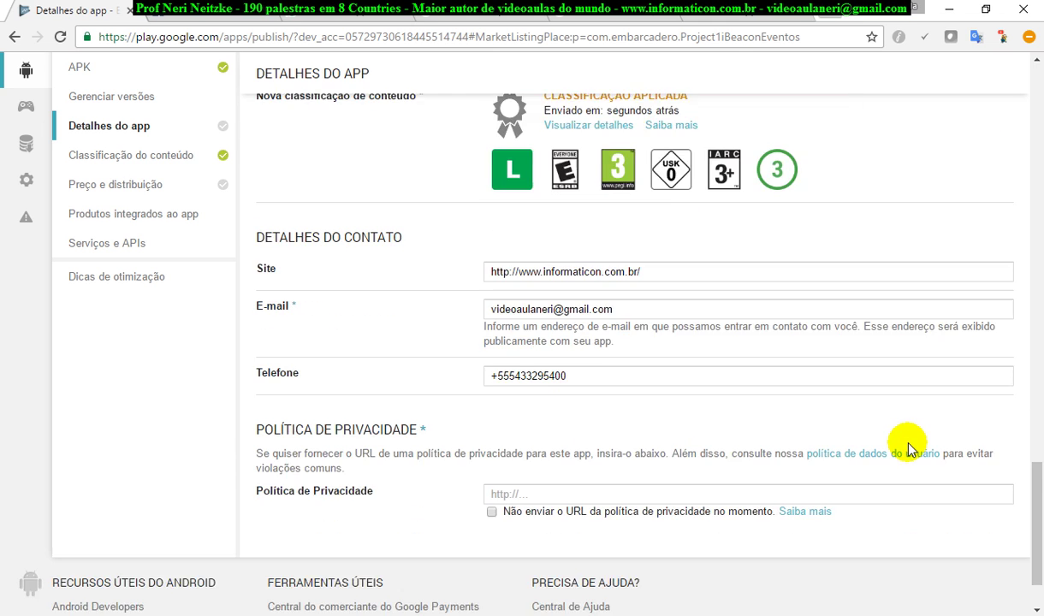
scroll(909, 447, "down", 2)
scroll(944, 474, "up", 10)
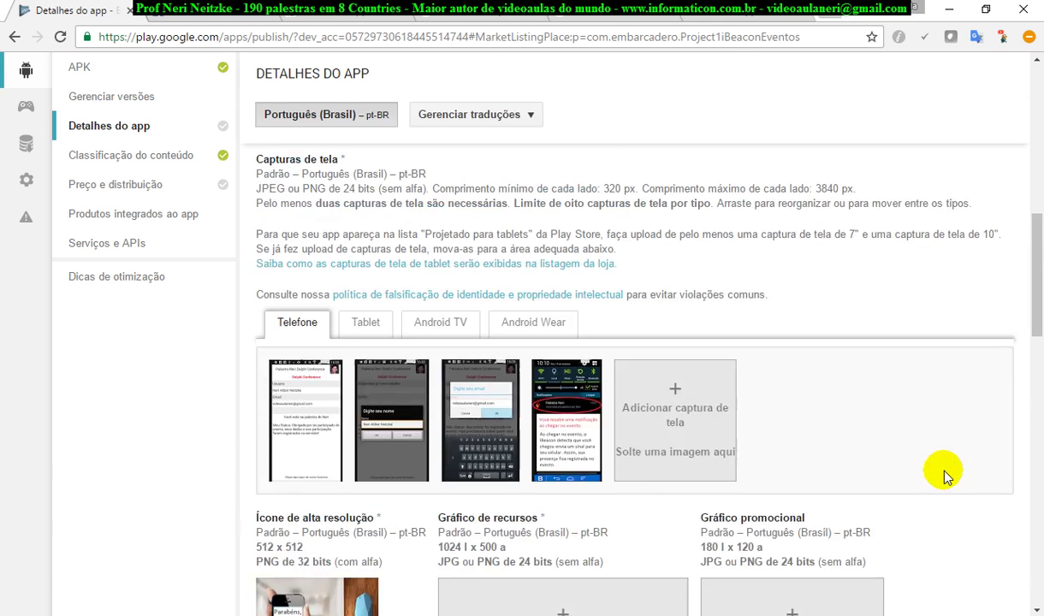
scroll(937, 471, "up", 5)
left_click(843, 148)
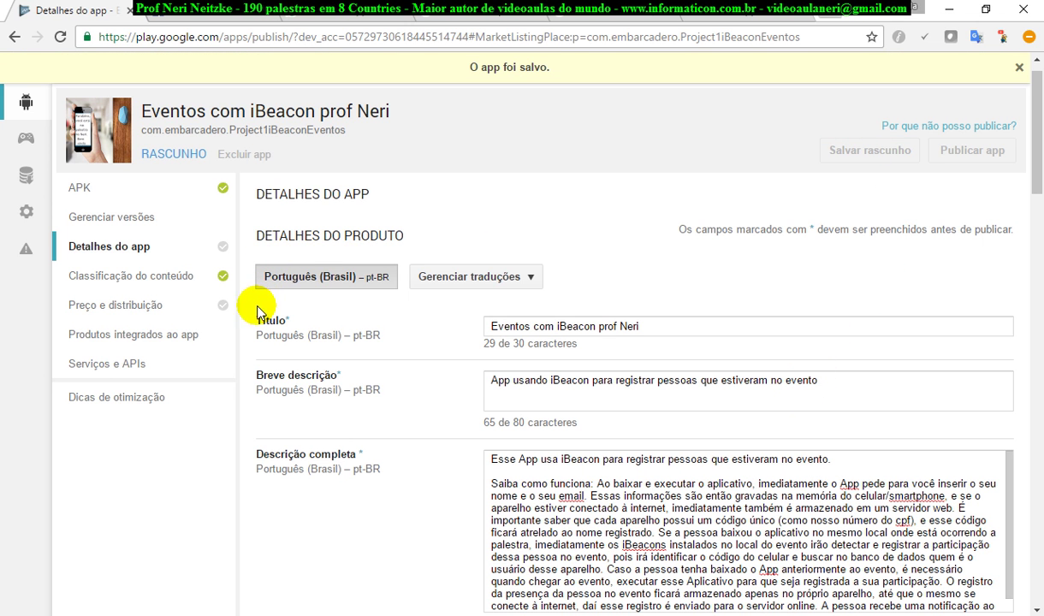
- Set the app as Gratuito on the Preço e distribuição page and look through the list of distribution countries
left_click(154, 314)
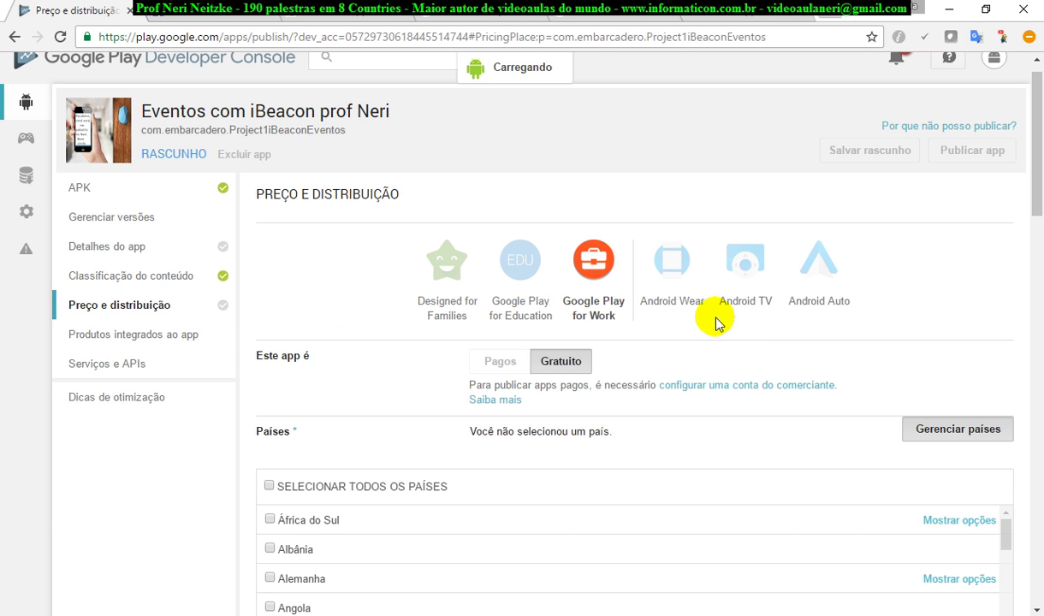
left_click(565, 363)
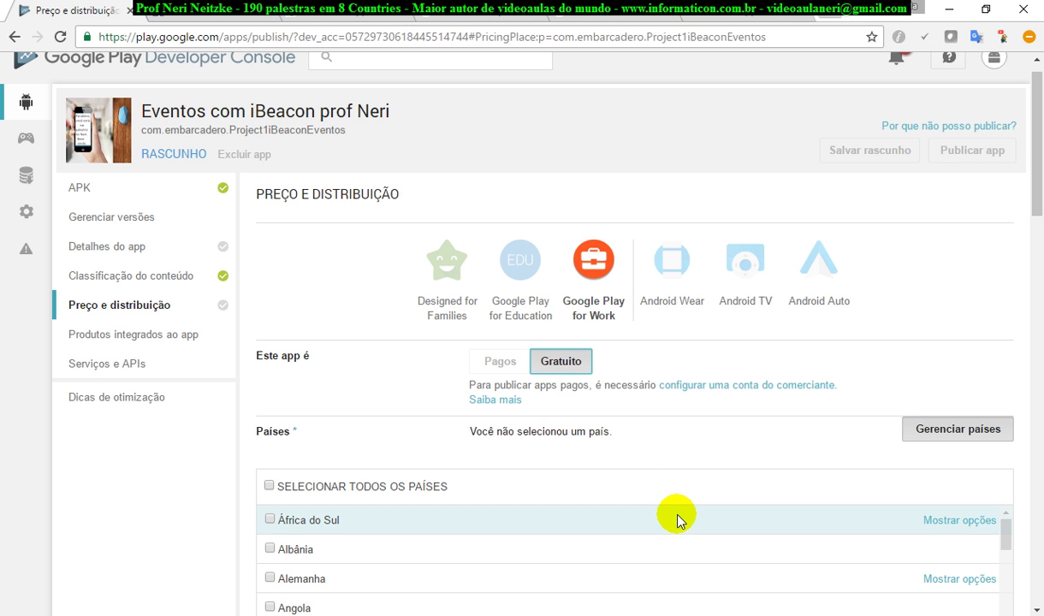
scroll(671, 508, "down", 3)
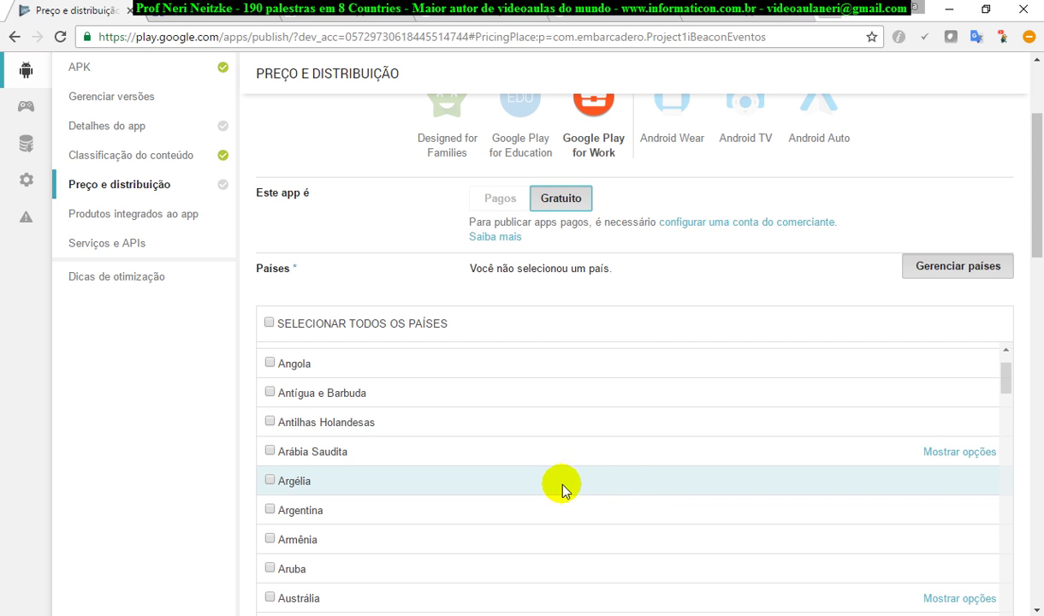
scroll(565, 486, "down", 8)
scroll(504, 469, "up", 1)
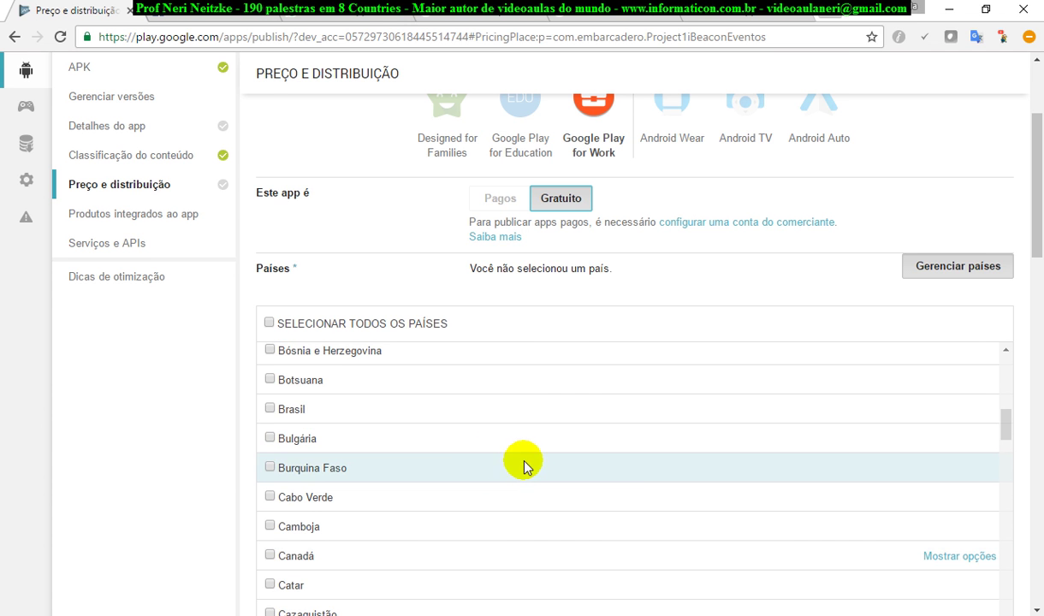
scroll(1030, 266, "down", 2)
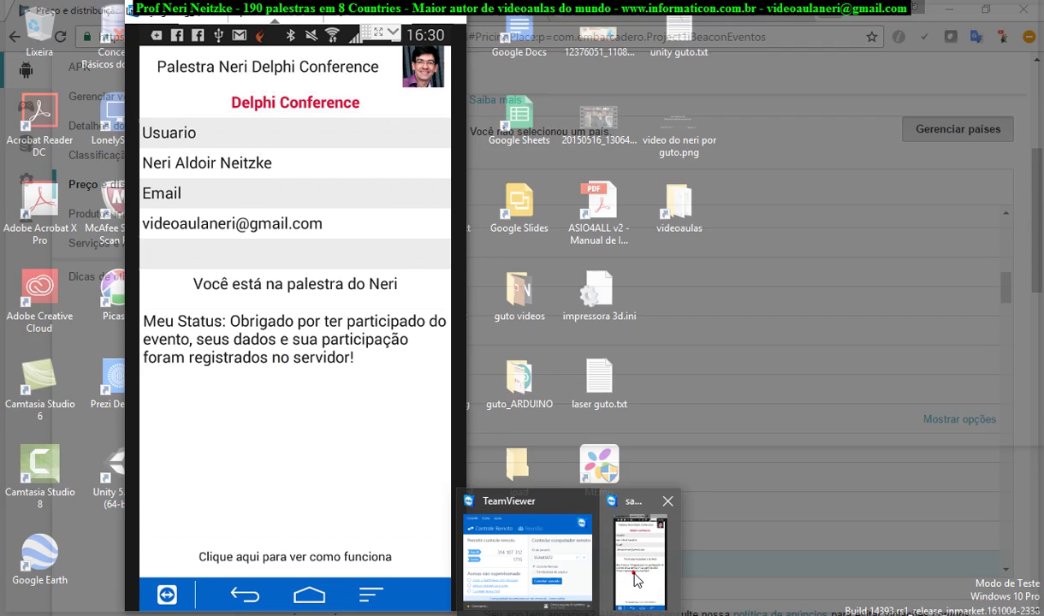
- Bring up the mirrored phone window to view the running app, and return to the Preço e distribuição page in the browser
left_click(618, 585)
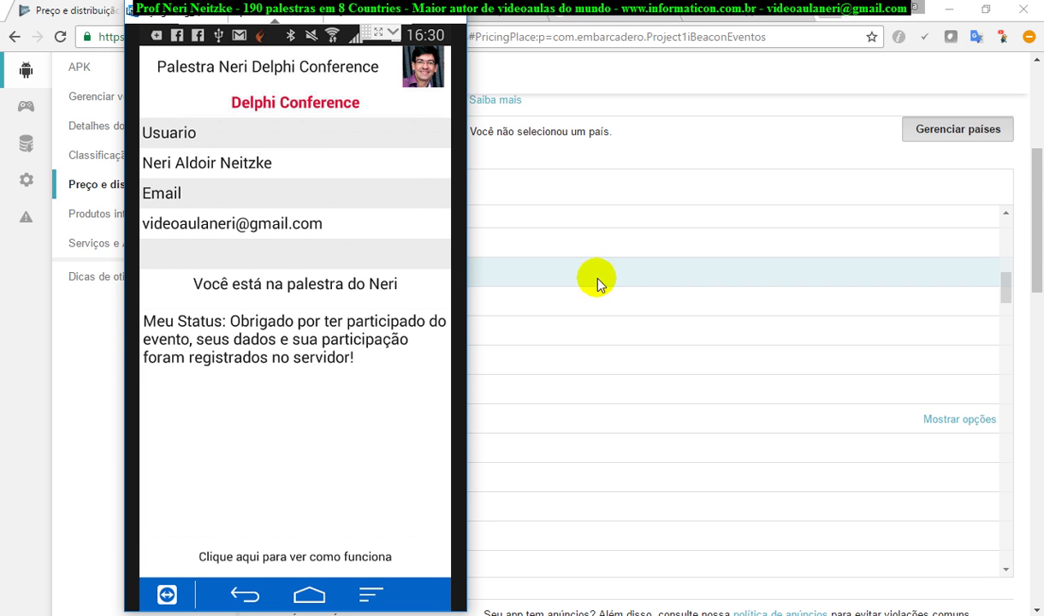
left_click(634, 207)
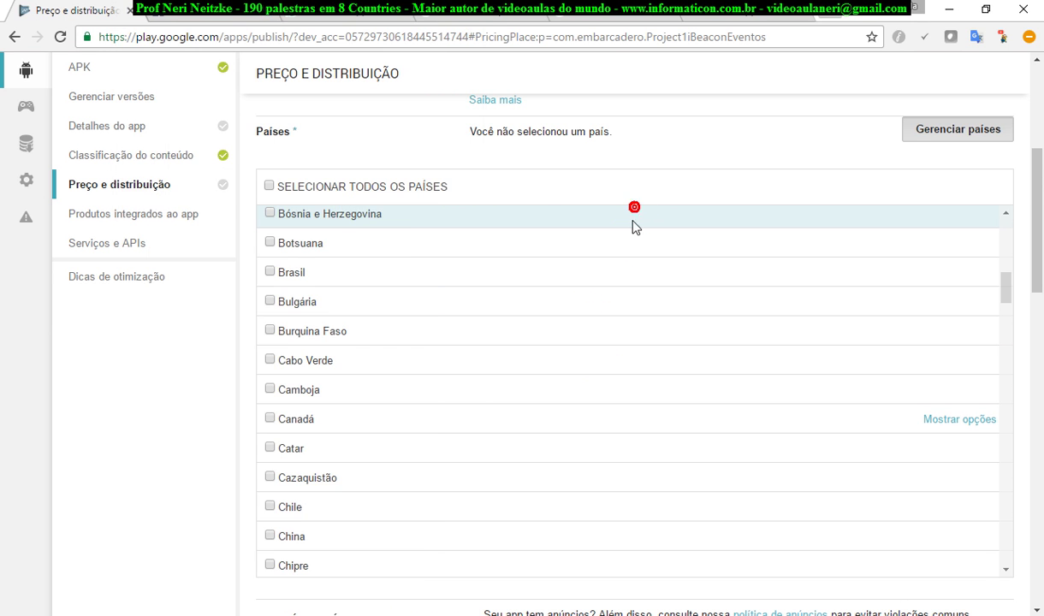
- Select Brasil as the distribution country and declare under Contém anúncios that the app has no ads
left_click(271, 273)
left_click_drag(1033, 226, 1033, 327)
left_click(493, 285)
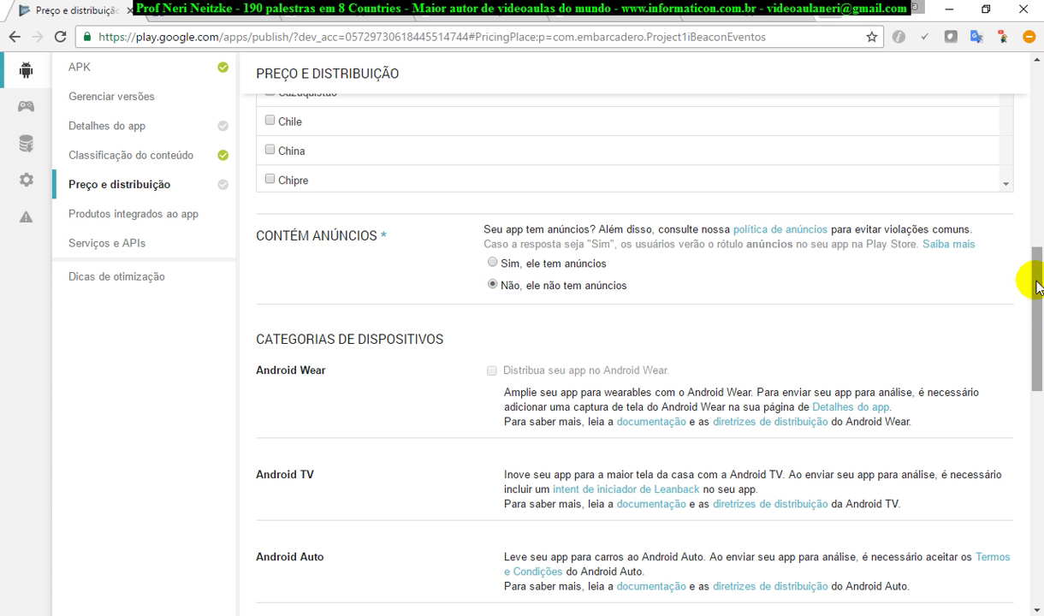
- Accept the Diretrizes de conteúdo and Leis de exportação dos EUA declarations in the Consentimento section
left_click_drag(1036, 265, 1037, 363)
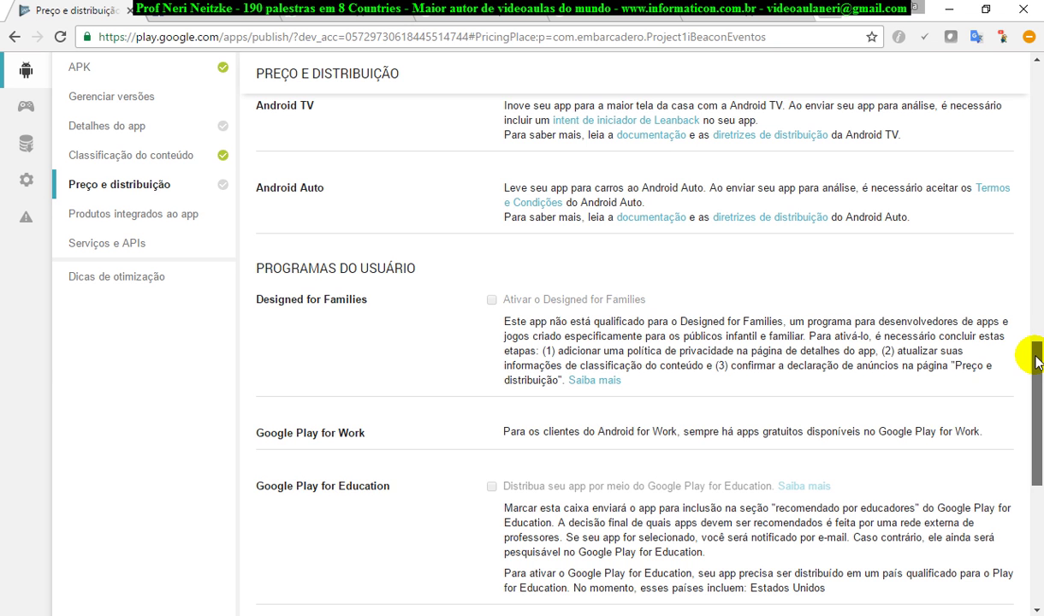
left_click_drag(1037, 365, 1040, 492)
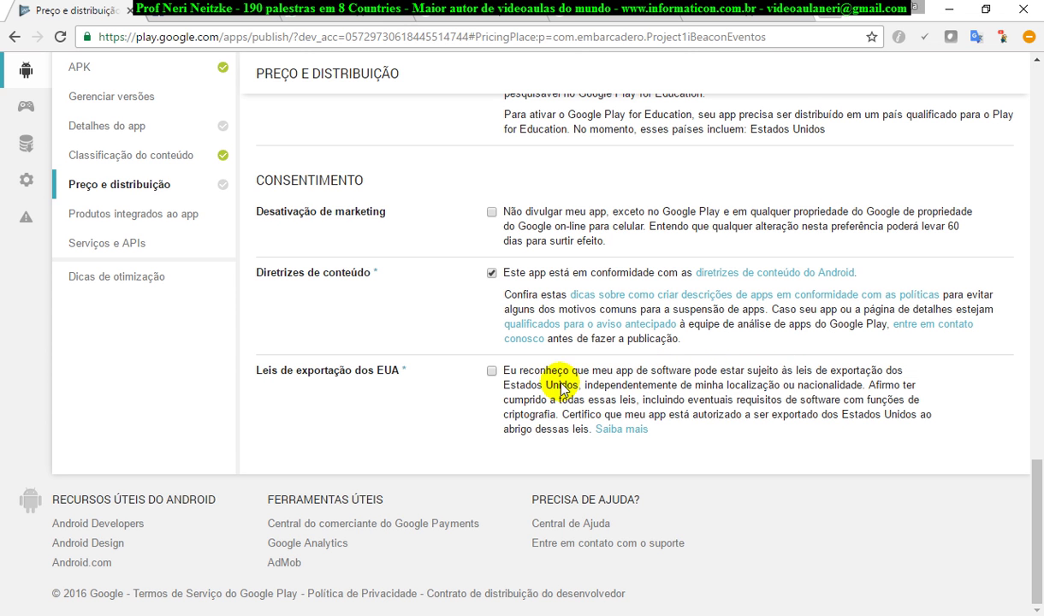
left_click(491, 371)
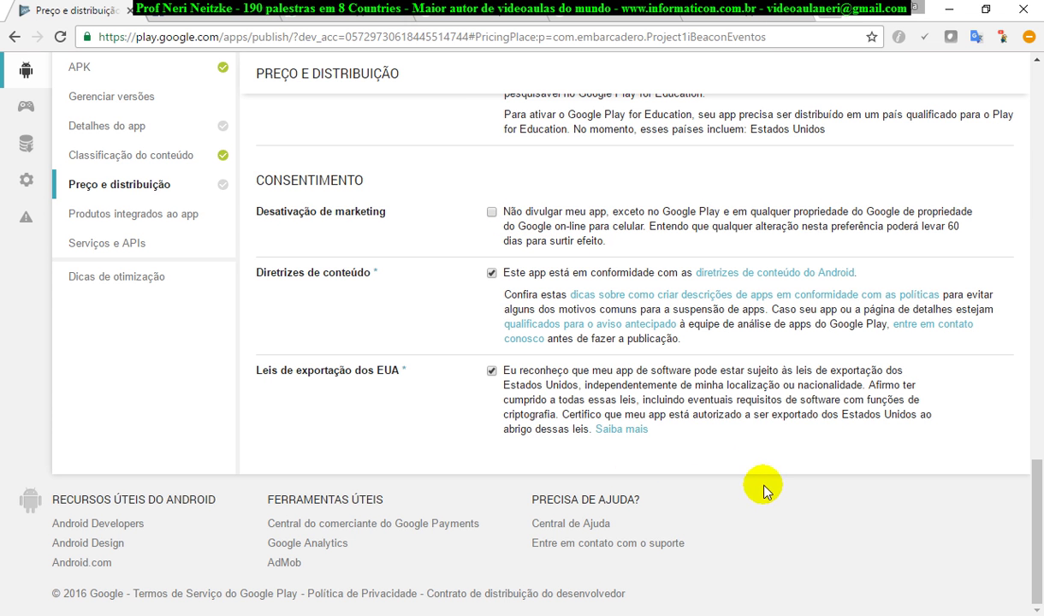
- Save the Preço e distribuição settings as a draft and look over the saved page
scroll(745, 462, "up", 6)
scroll(756, 451, "up", 10)
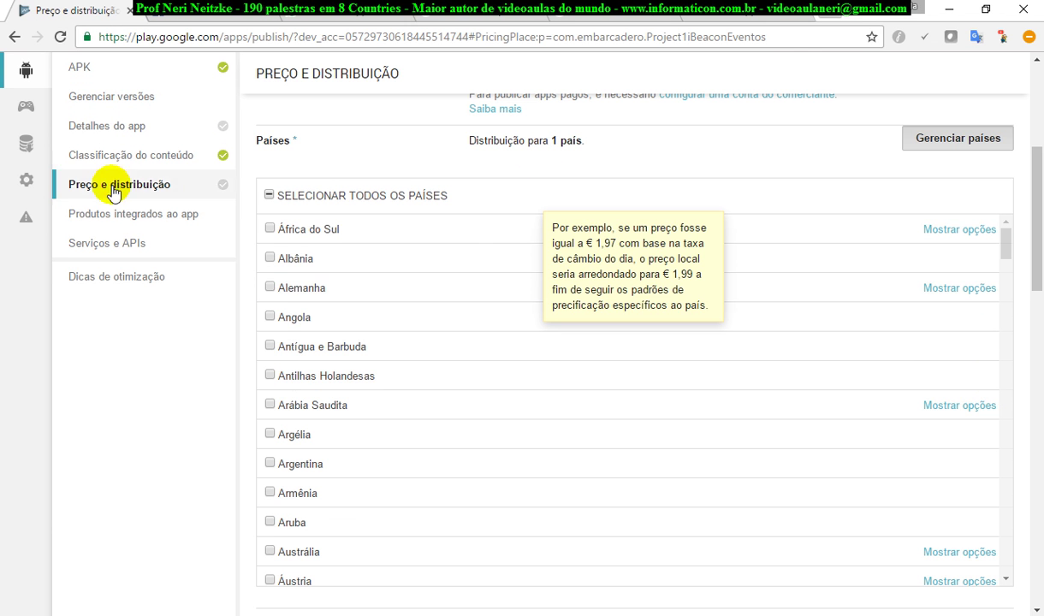
left_click_drag(1038, 227, 1043, 144)
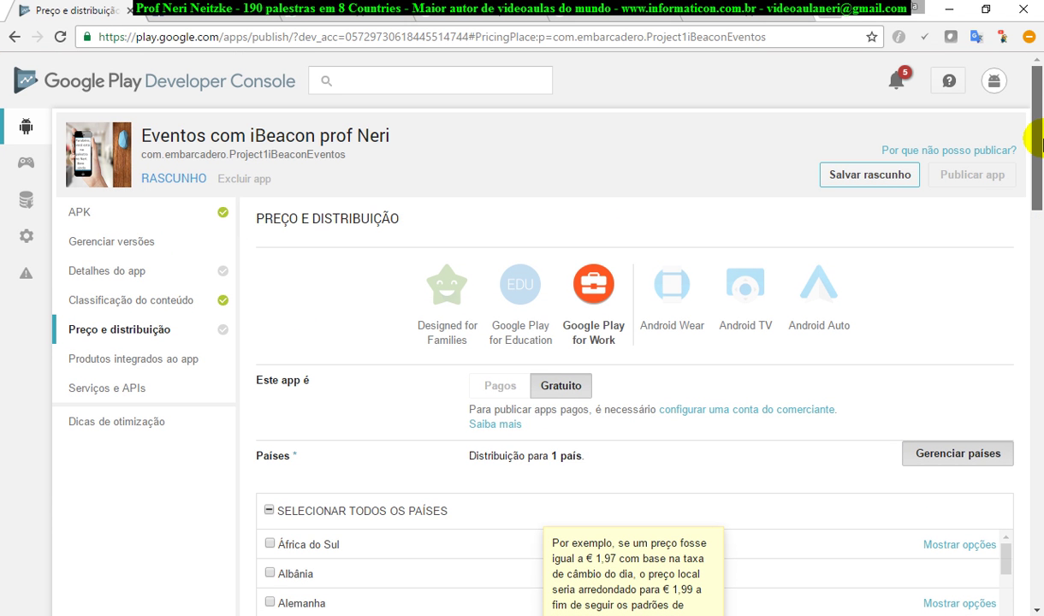
left_click(835, 172)
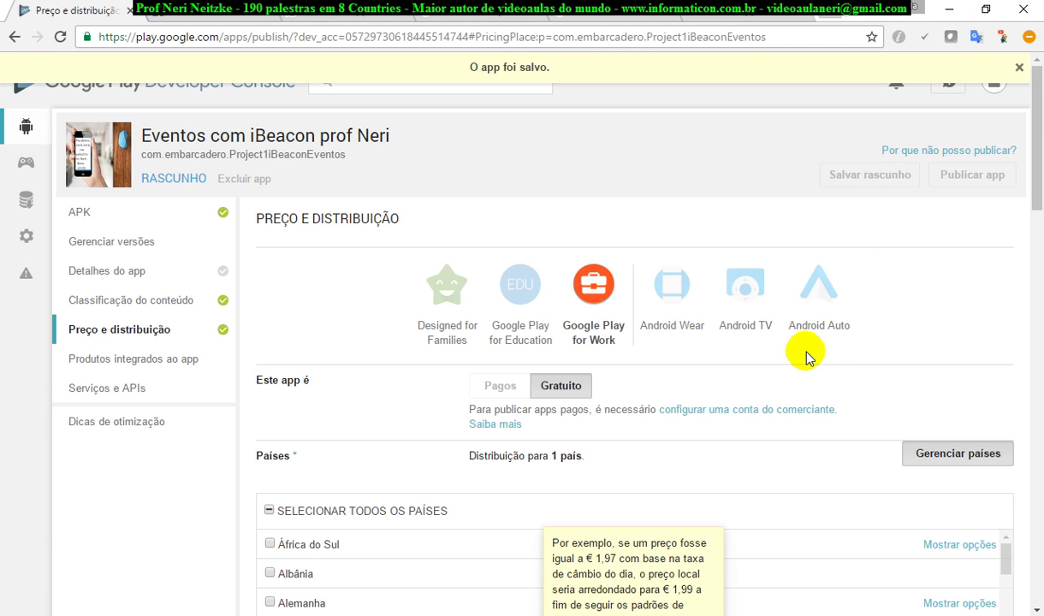
scroll(810, 355, "down", 20)
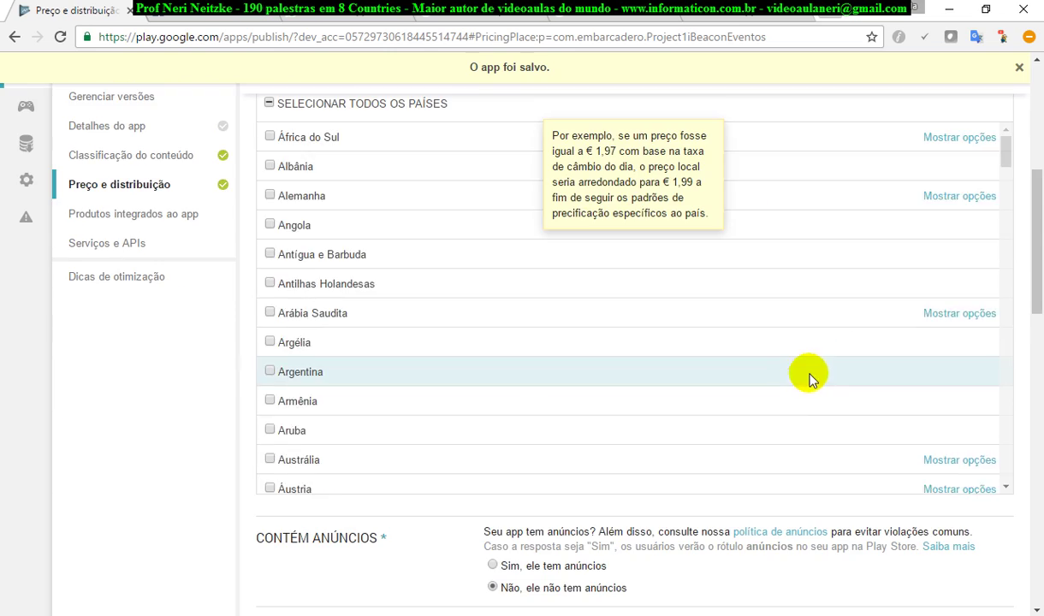
left_click_drag(1033, 233, 1037, 146)
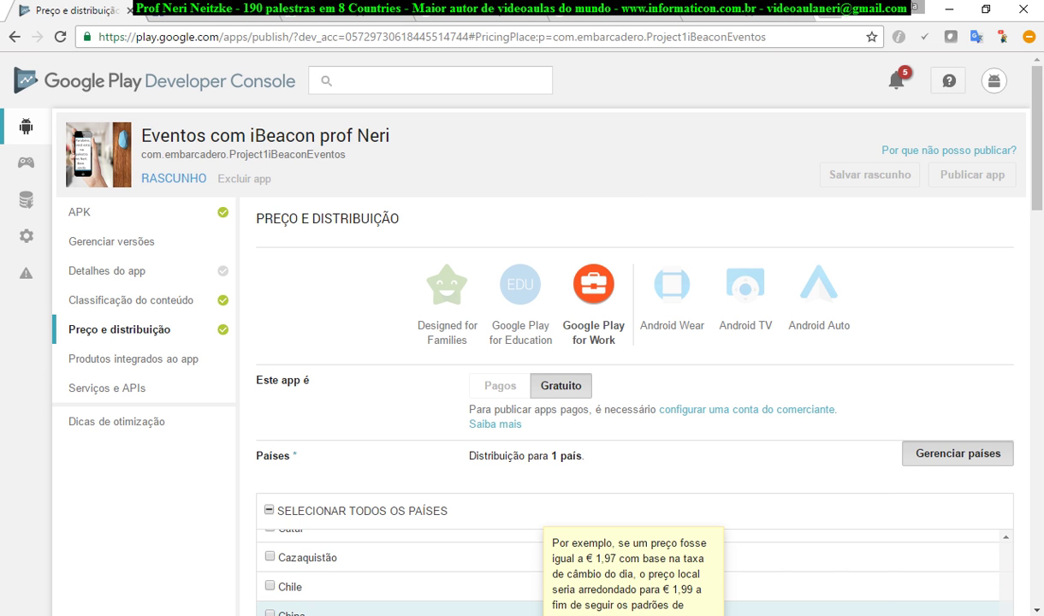
- Look up lessons 6750 to 6752 on KeyStore and Google Play deployment in the Mobile Delphi iOS e Android curso II folder and return to the browser
mouse_move(437, 615)
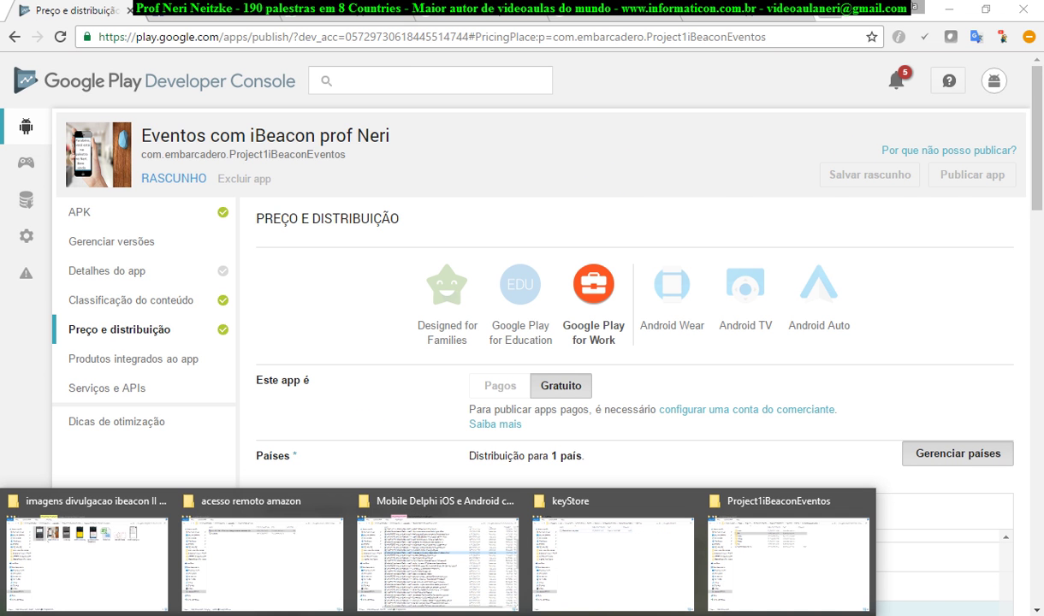
left_click(422, 591)
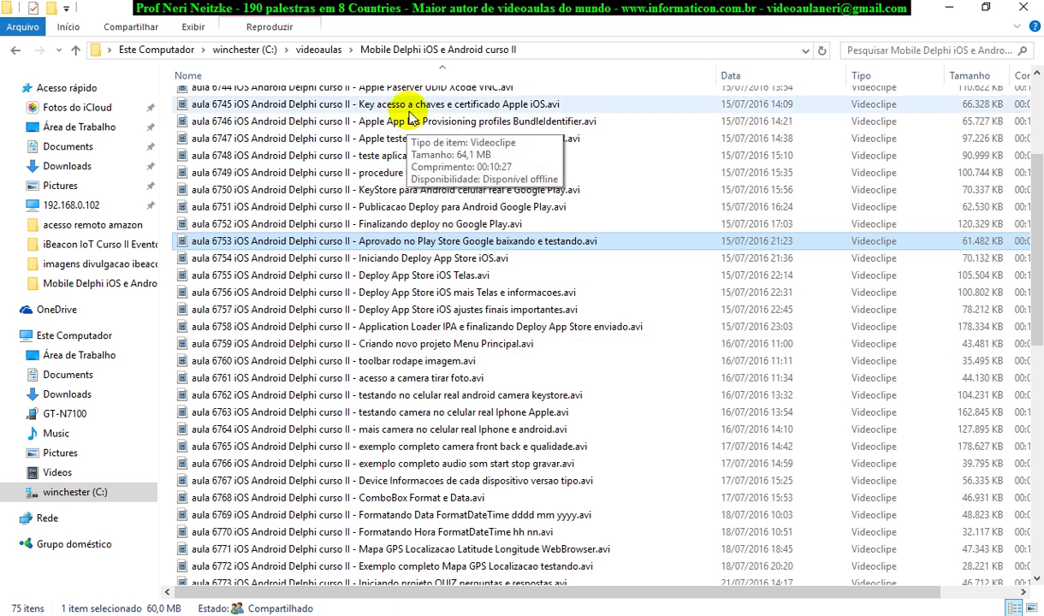
left_click(408, 228)
left_click(426, 207)
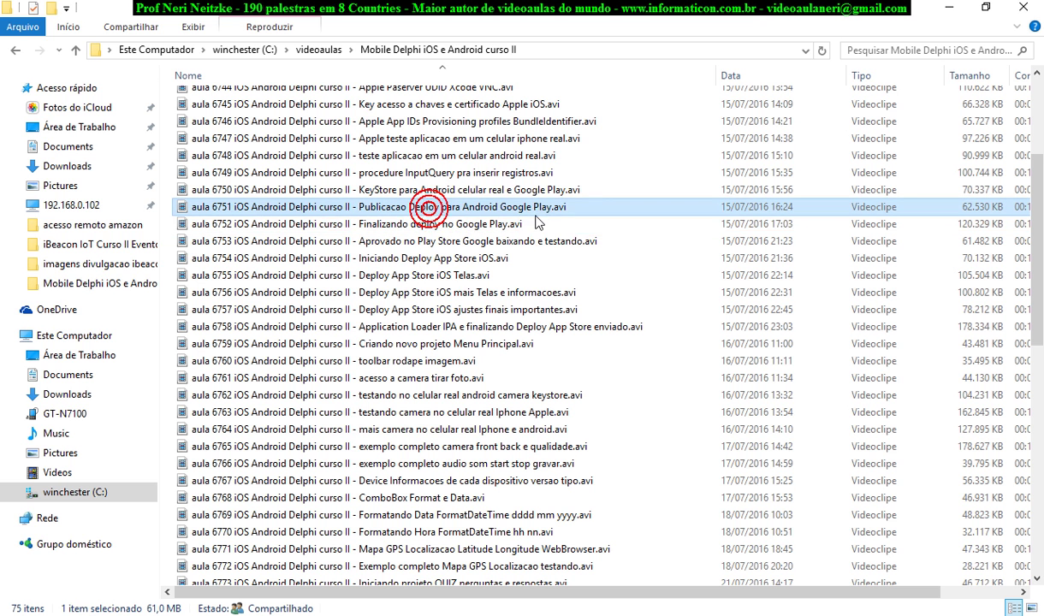
left_click(414, 189)
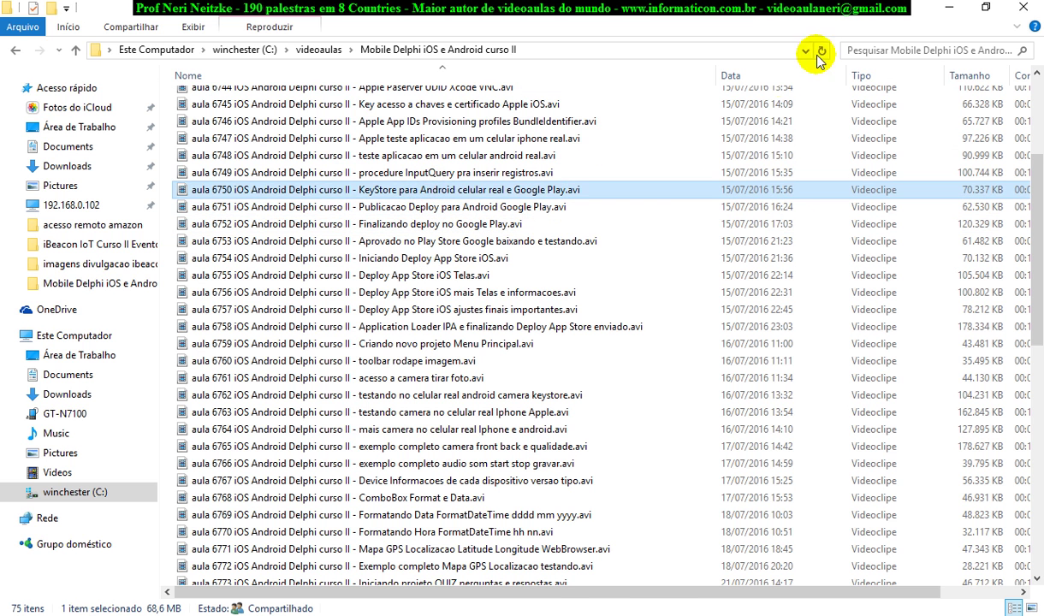
left_click(953, 9)
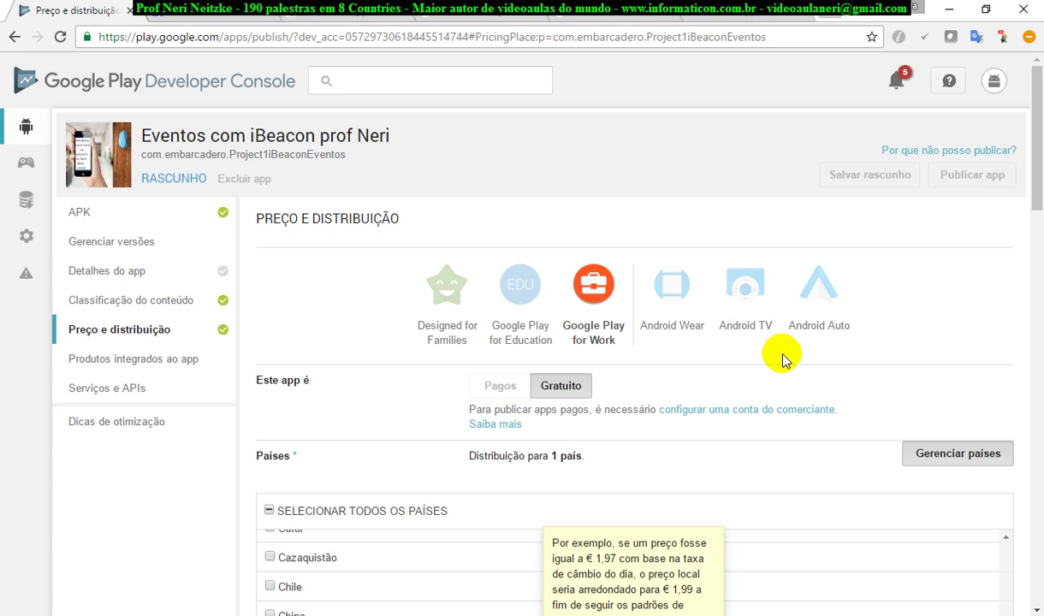